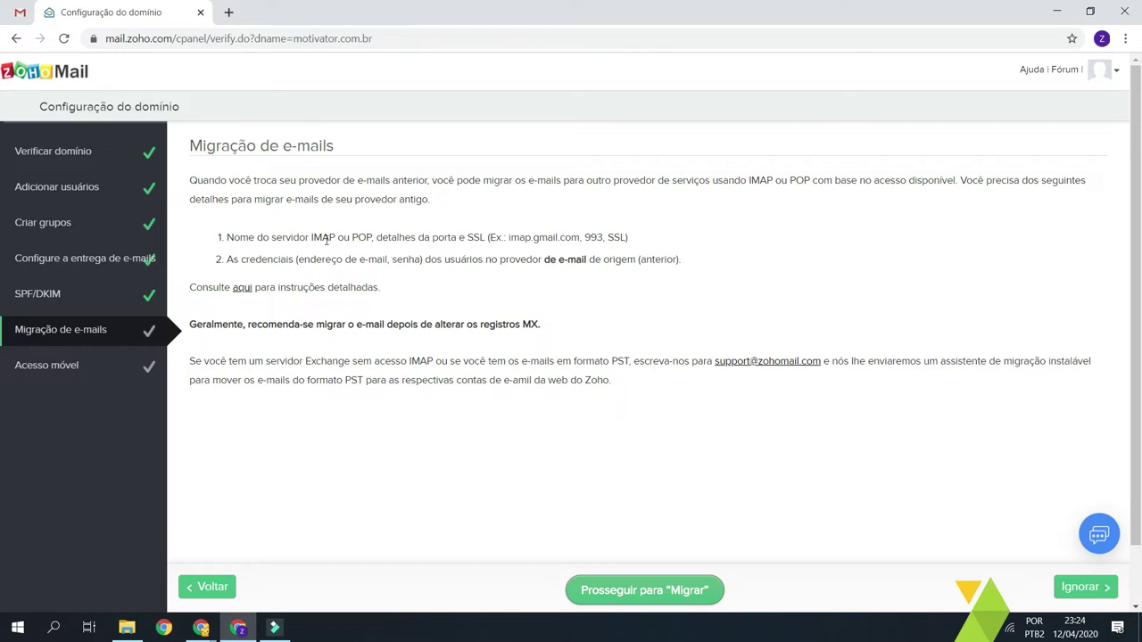
- Highlight the example IMAP server imap.gmail.com on the Migração de e-mails step
{"action": "double_click", "coordinate": [520, 237]}
{"action": "left_click", "coordinate": [584, 237]}
{"action": "left_click_drag", "start_coordinate": [350, 243], "coordinate": [239, 237]}
{"action": "left_click", "coordinate": [423, 238]}
{"action": "left_click_drag", "start_coordinate": [506, 238], "coordinate": [580, 234]}
{"action": "left_click", "coordinate": [579, 234]}
{"action": "double_click", "coordinate": [595, 237]}
{"action": "double_click", "coordinate": [615, 238]}
{"action": "left_click", "coordinate": [694, 241]}
{"action": "left_click_drag", "start_coordinate": [298, 260], "coordinate": [740, 277]}
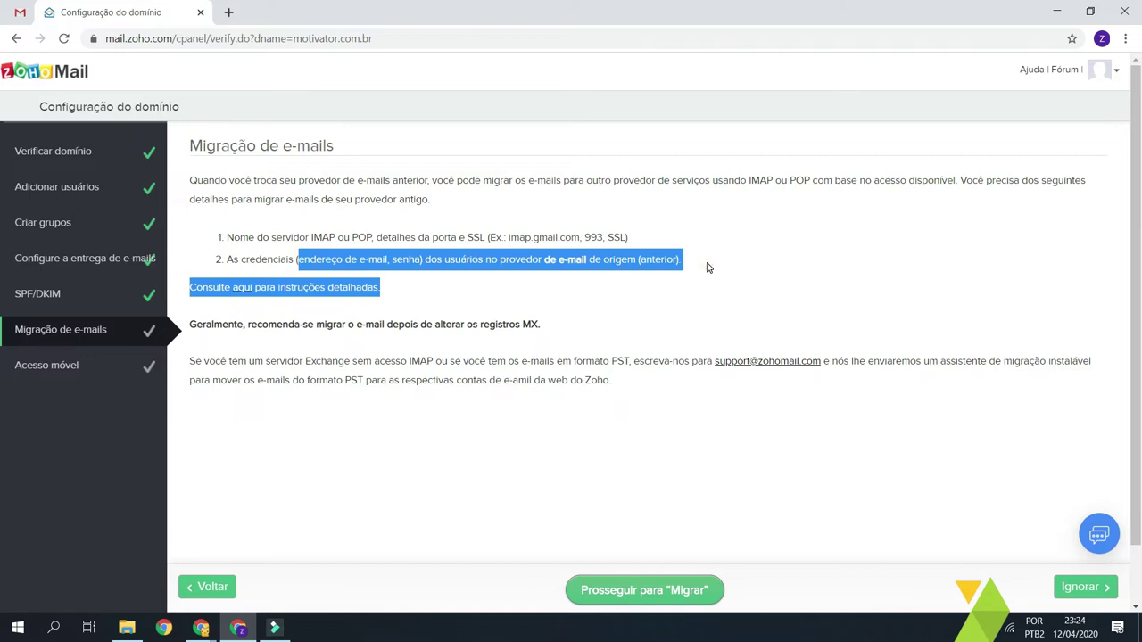
{"action": "left_click", "coordinate": [709, 268]}
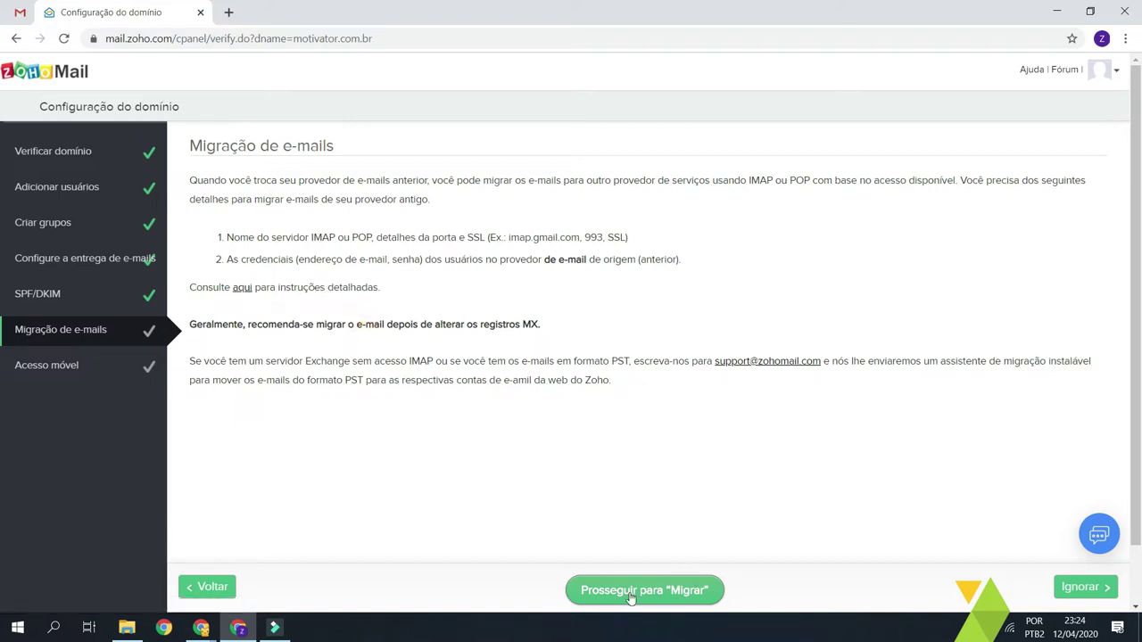
{"action": "left_click", "coordinate": [688, 598]}
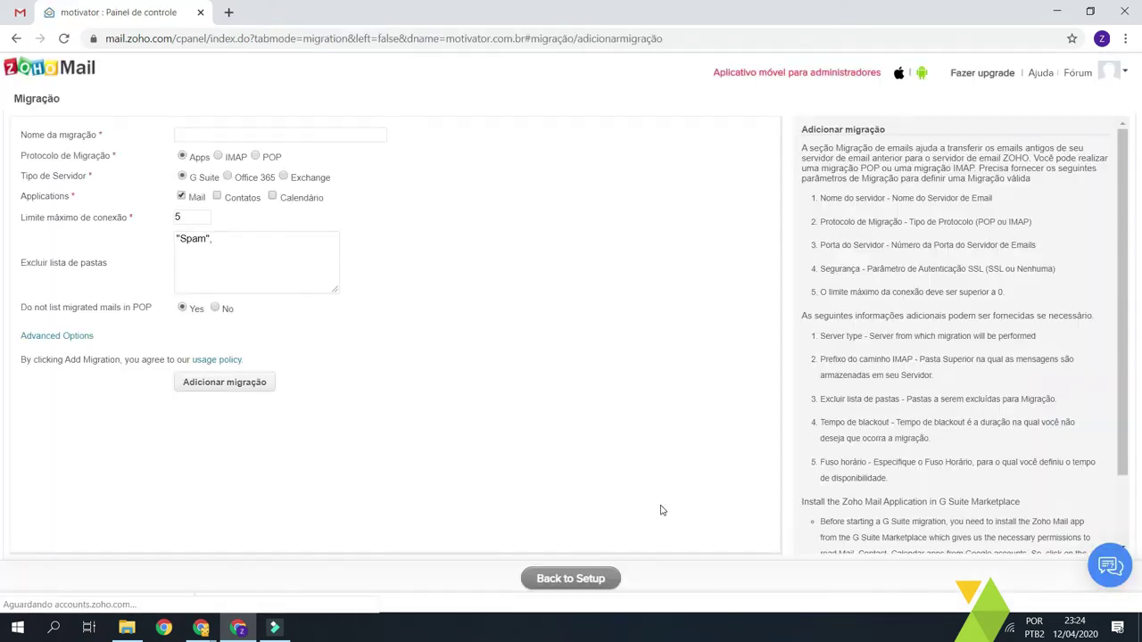
- Name the new migration 'Migração Gmail'
{"action": "left_click", "coordinate": [223, 135]}
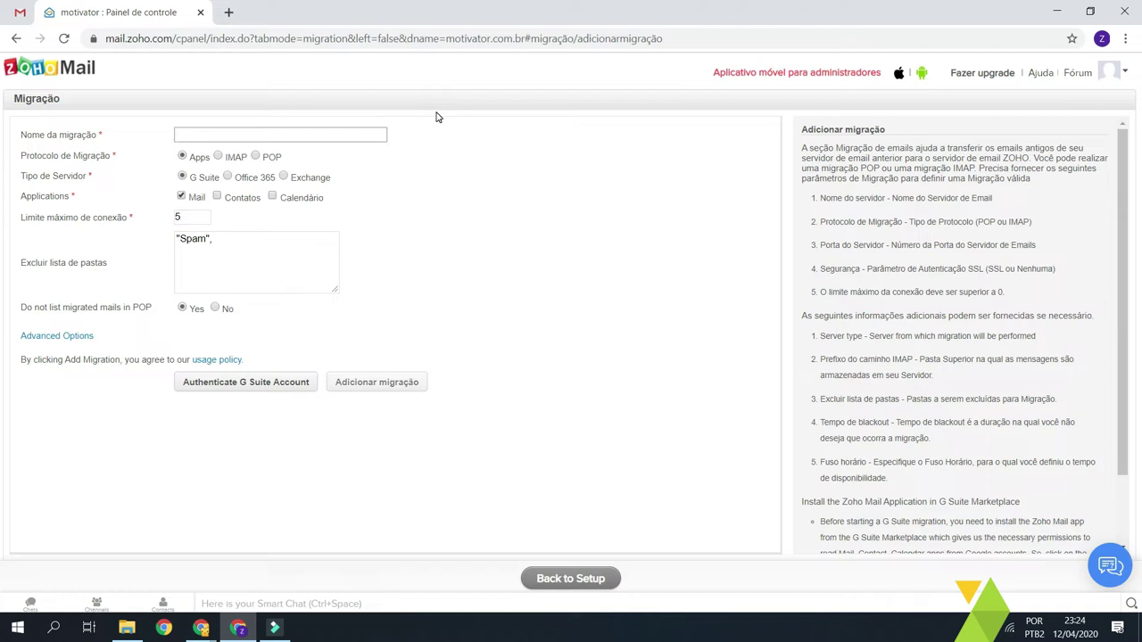
{"action": "type", "text": "MIgração"}
{"action": "key", "text": "ctrl+a"}
{"action": "type", "text": "Migração Gmai"}
- Compare the Office 365, Exchange and G Suite server types, ending on G Suite
{"action": "left_click", "coordinate": [227, 177]}
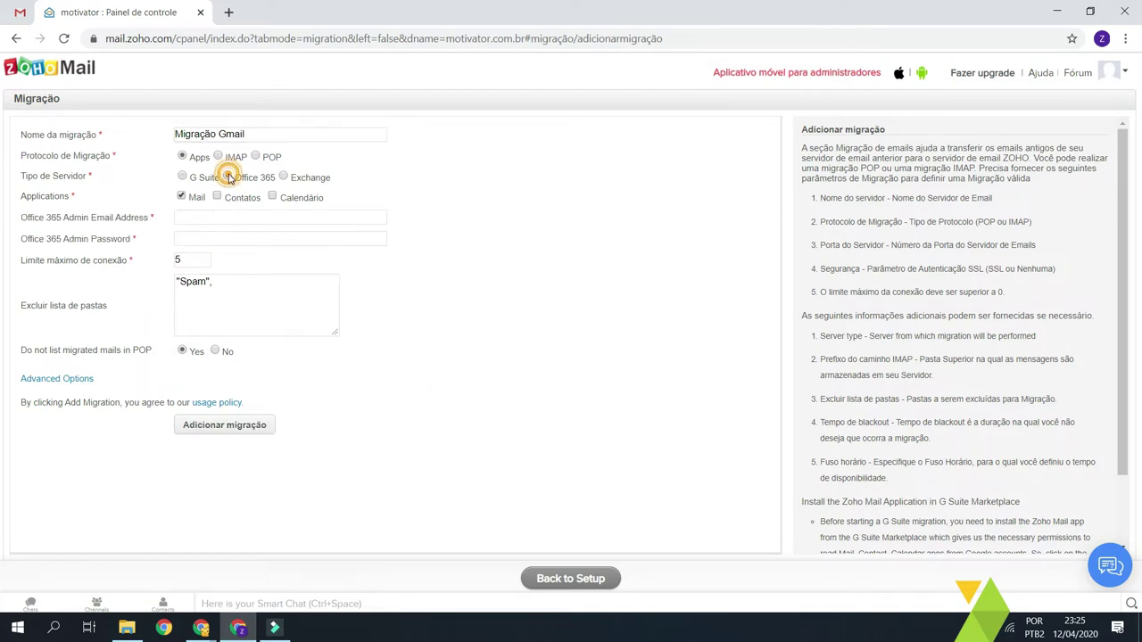
{"action": "left_click", "coordinate": [282, 176]}
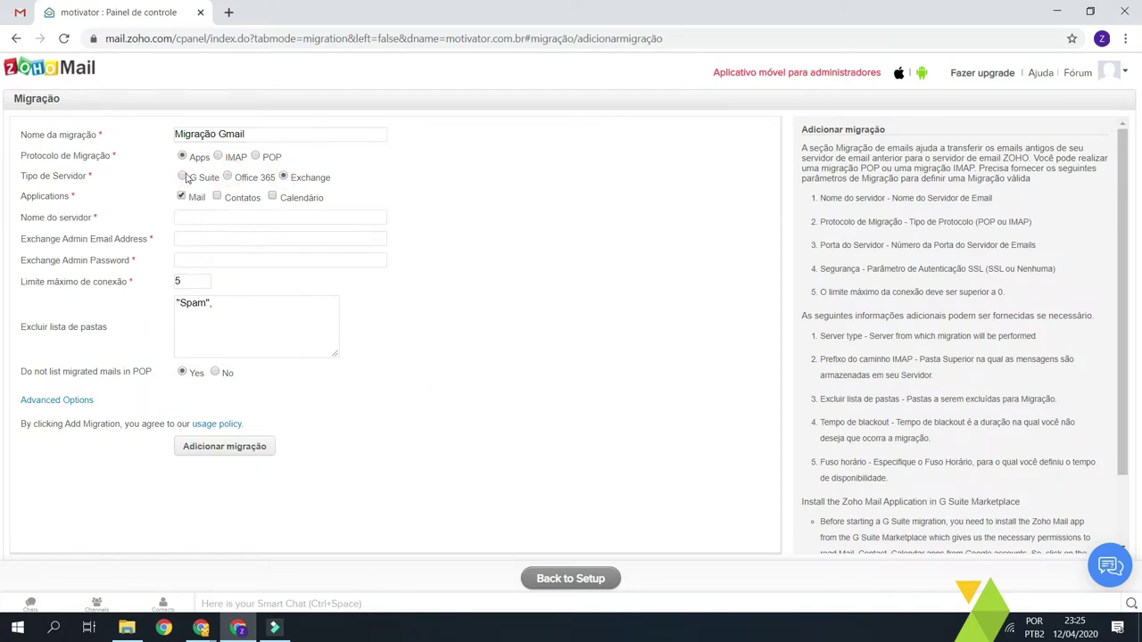
{"action": "left_click", "coordinate": [183, 177]}
{"action": "left_click_drag", "start_coordinate": [214, 179], "coordinate": [201, 179]}
{"action": "left_click", "coordinate": [229, 177]}
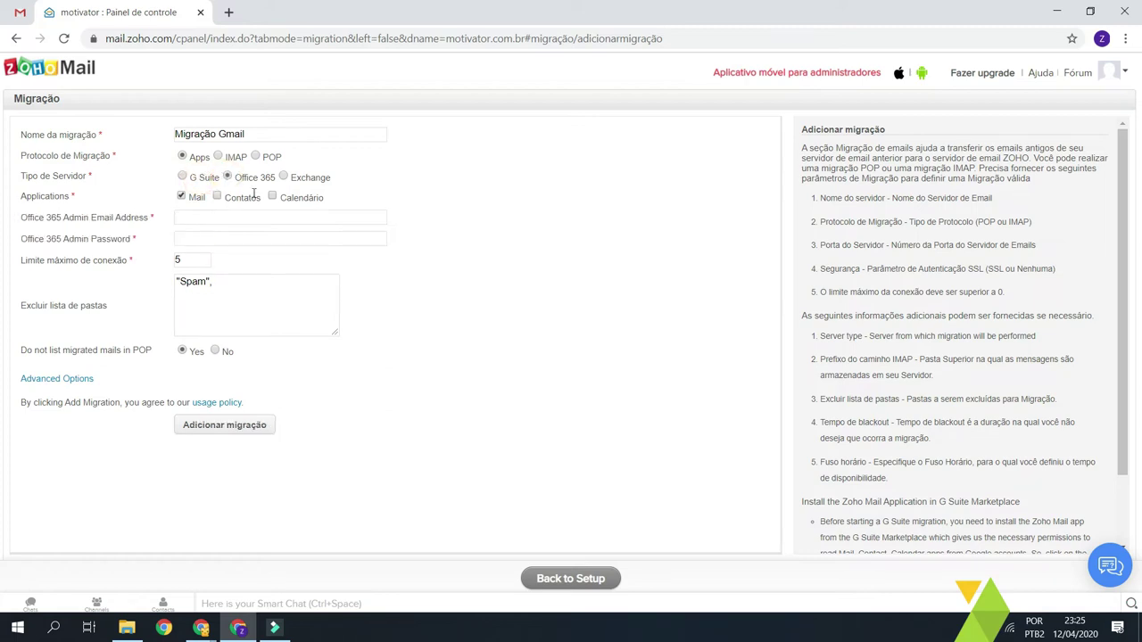
{"action": "left_click", "coordinate": [282, 178]}
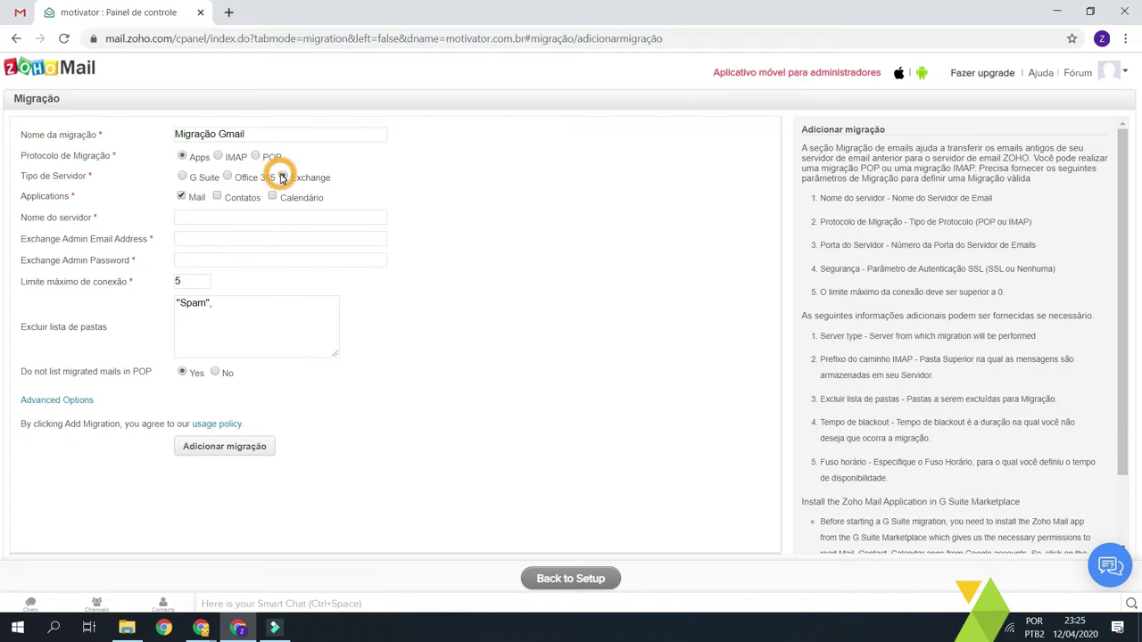
{"action": "left_click", "coordinate": [184, 177]}
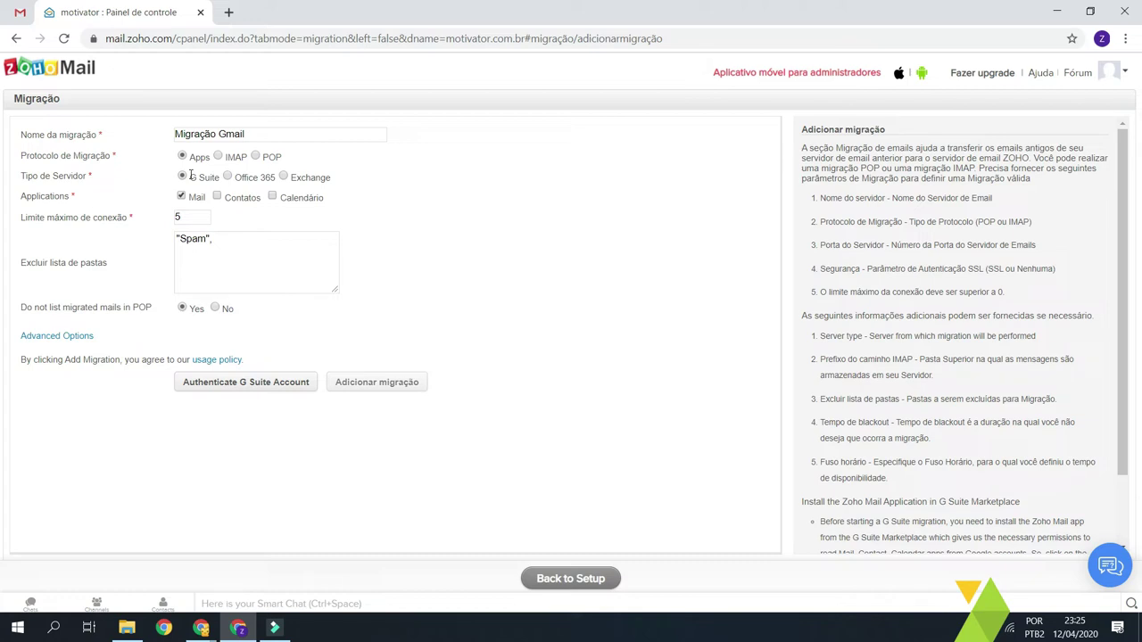
- Compare the IMAP, POP and Apps migration protocols and review the server type options
{"action": "left_click", "coordinate": [221, 158]}
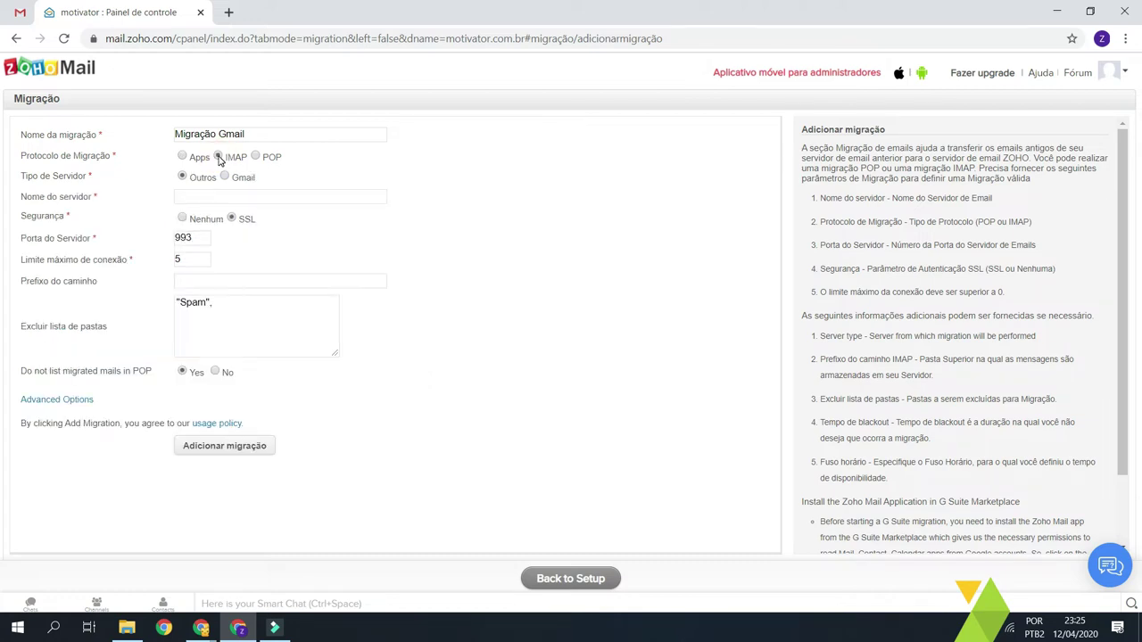
{"action": "left_click", "coordinate": [255, 157]}
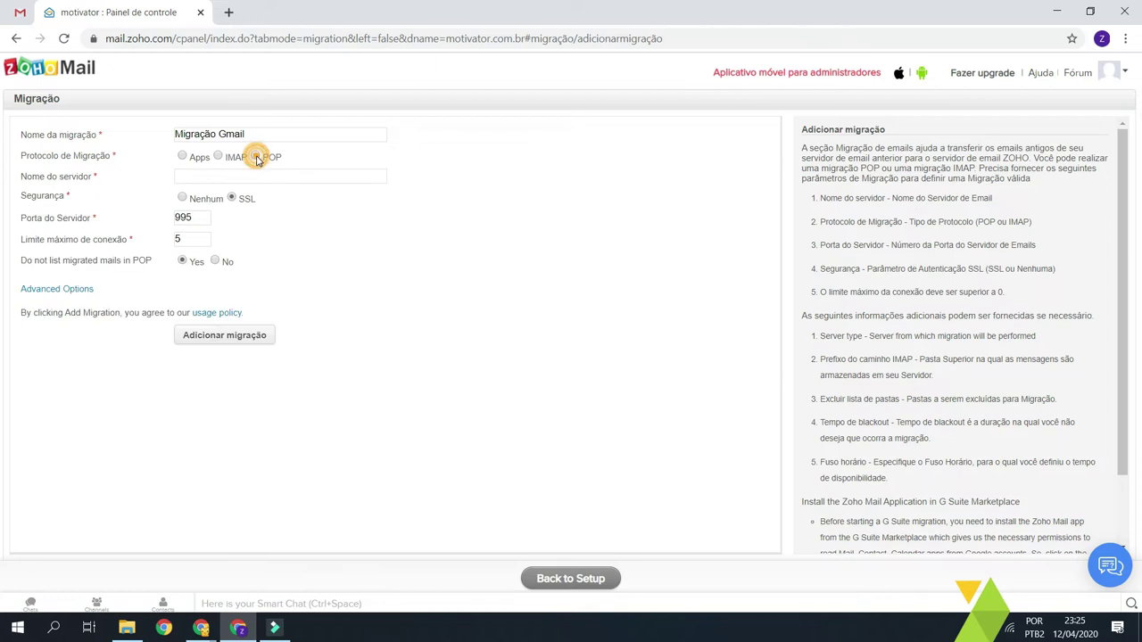
{"action": "left_click", "coordinate": [183, 156]}
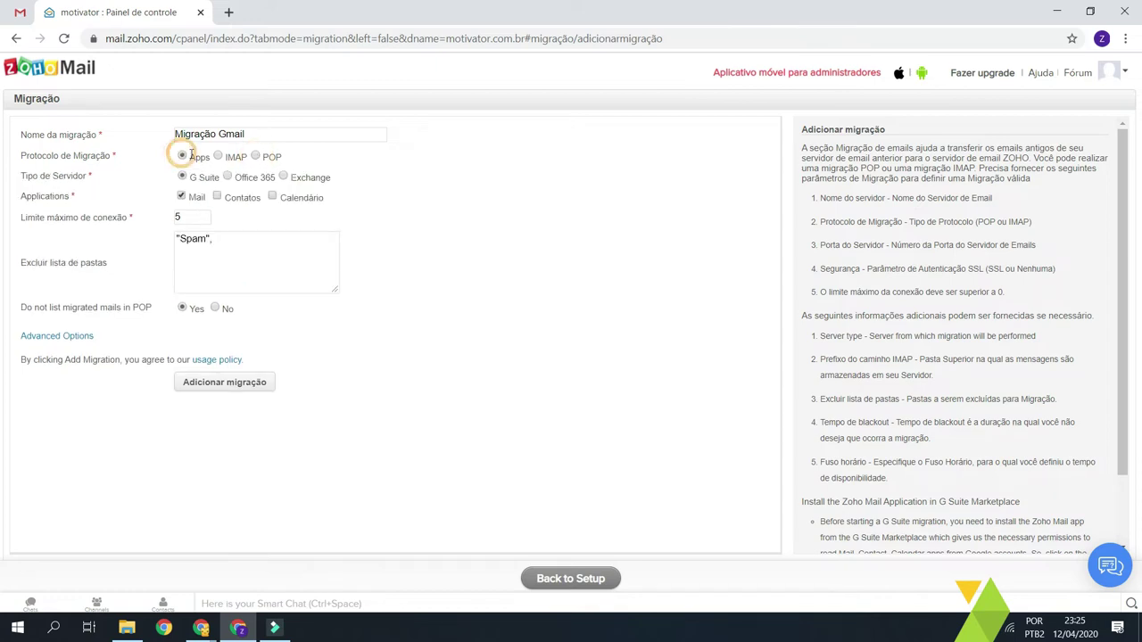
{"action": "left_click", "coordinate": [192, 157]}
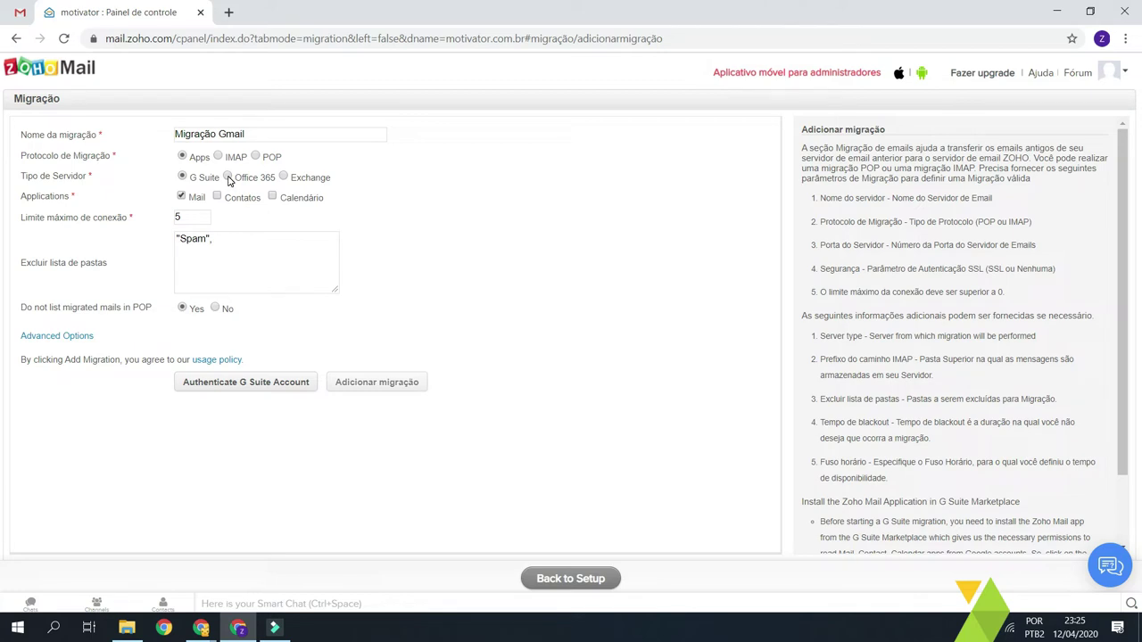
{"action": "left_click_drag", "start_coordinate": [332, 178], "coordinate": [193, 178]}
{"action": "left_click", "coordinate": [189, 177]}
{"action": "left_click", "coordinate": [361, 181]}
{"action": "left_click_drag", "start_coordinate": [332, 178], "coordinate": [214, 177]}
{"action": "left_click", "coordinate": [207, 178]}
- Choose IMAP with Gmail server type, giving server imap.gmail.com on port 993
{"action": "left_click", "coordinate": [218, 157]}
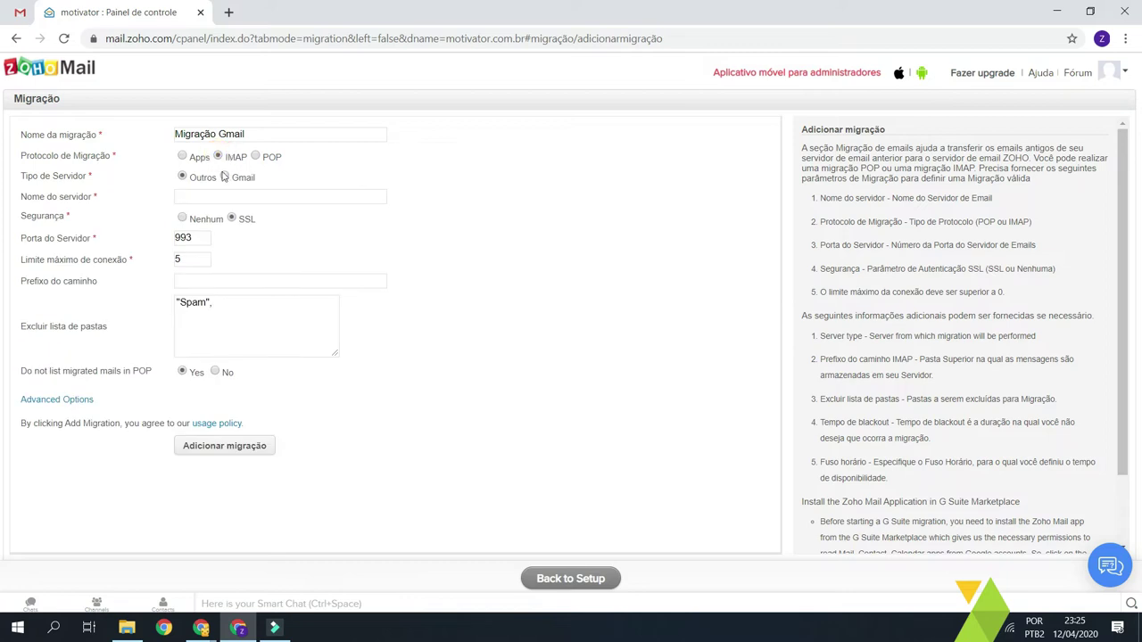
{"action": "double_click", "coordinate": [231, 156]}
{"action": "left_click", "coordinate": [224, 176]}
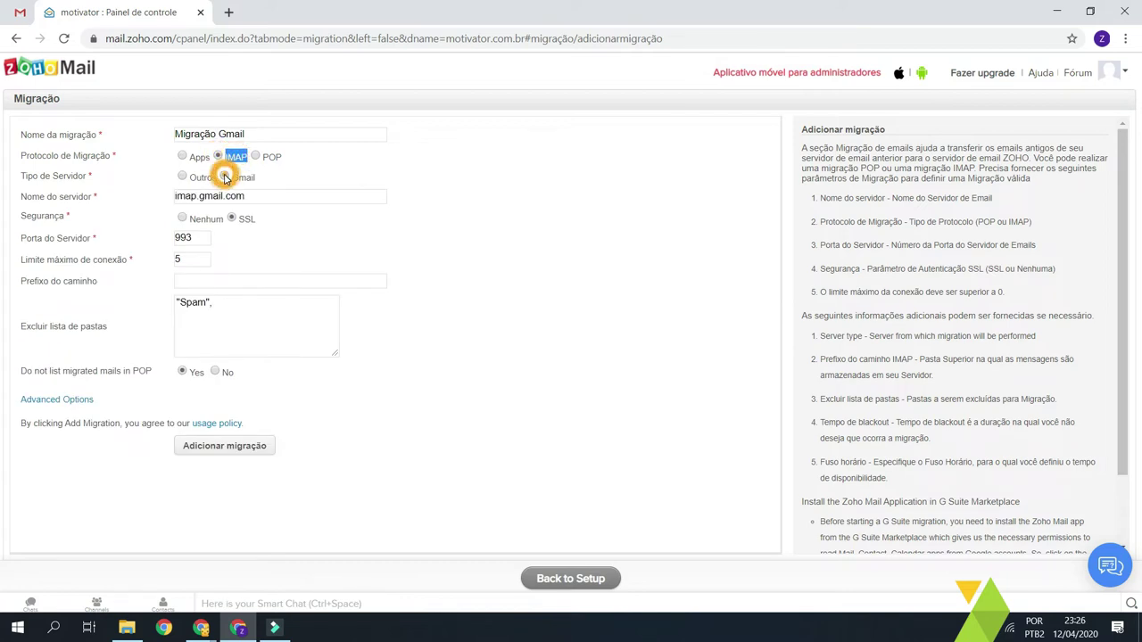
{"action": "left_click", "coordinate": [256, 193]}
{"action": "triple_click", "coordinate": [256, 193]}
{"action": "double_click", "coordinate": [217, 196]}
{"action": "left_click", "coordinate": [216, 195]}
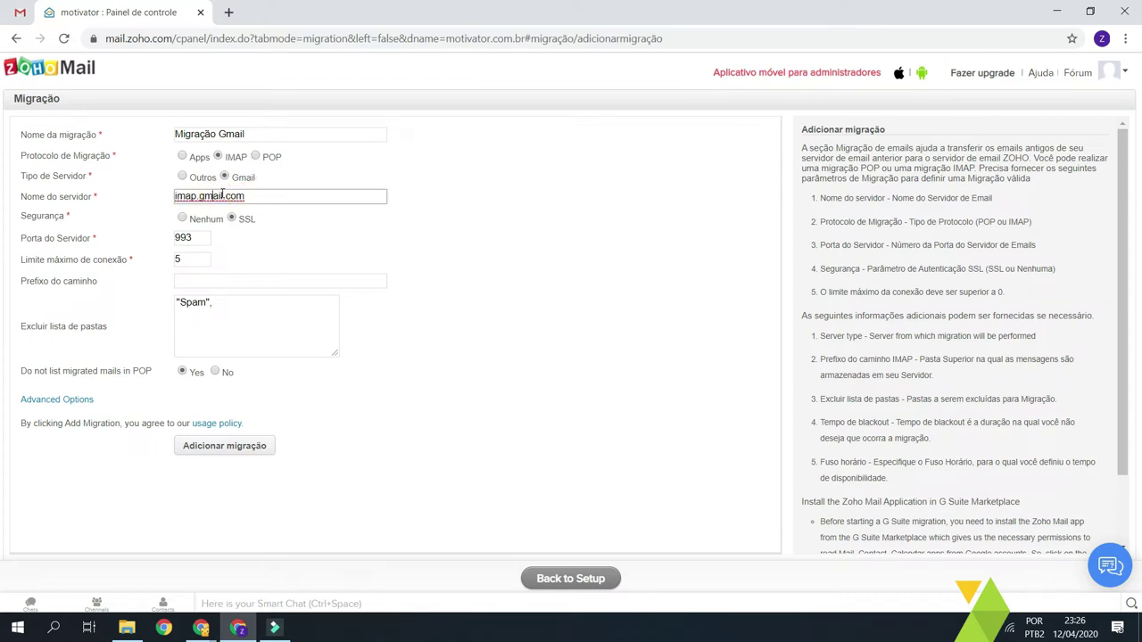
{"action": "left_click", "coordinate": [221, 194]}
{"action": "double_click", "coordinate": [183, 237]}
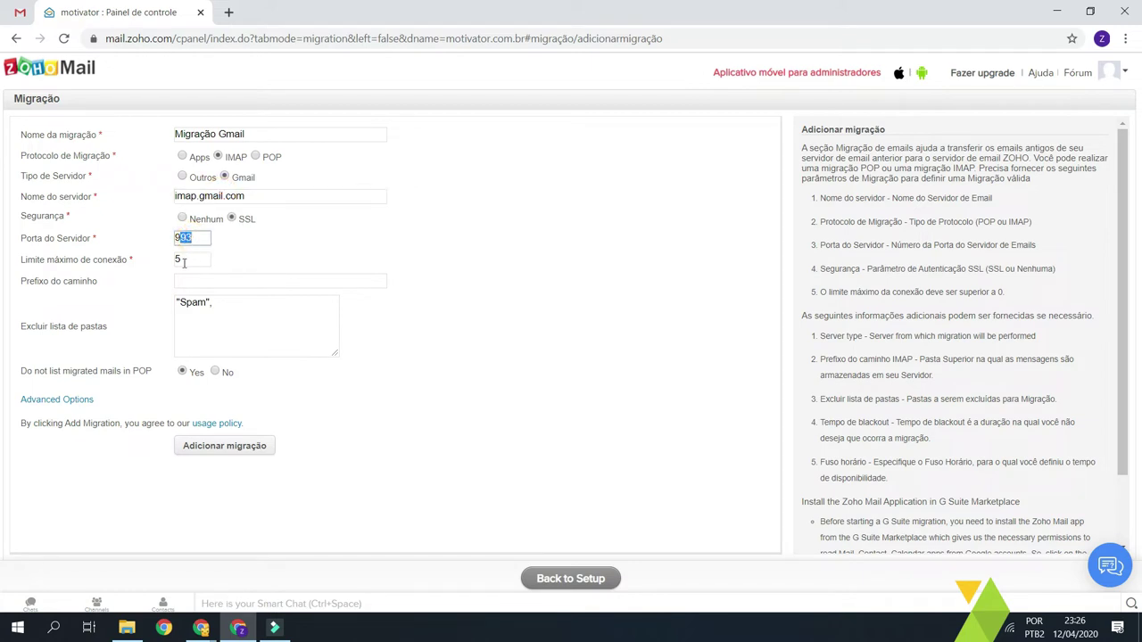
- Try server type Outros with example host imap.seudominio.com and review its connection fields
{"action": "left_click", "coordinate": [183, 178]}
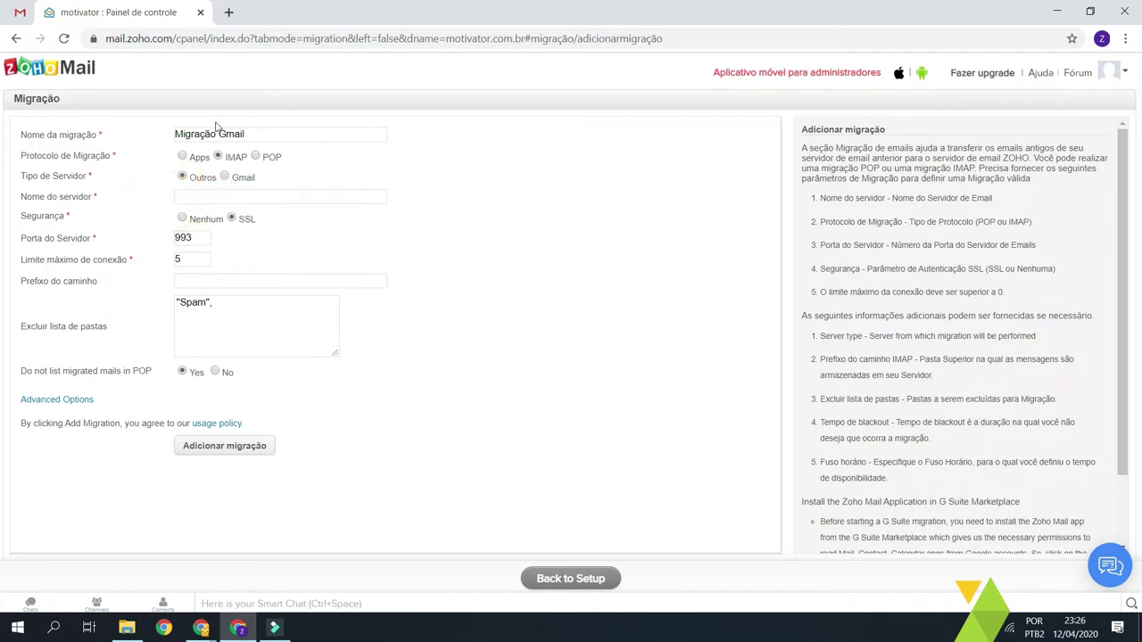
{"action": "left_click", "coordinate": [228, 194]}
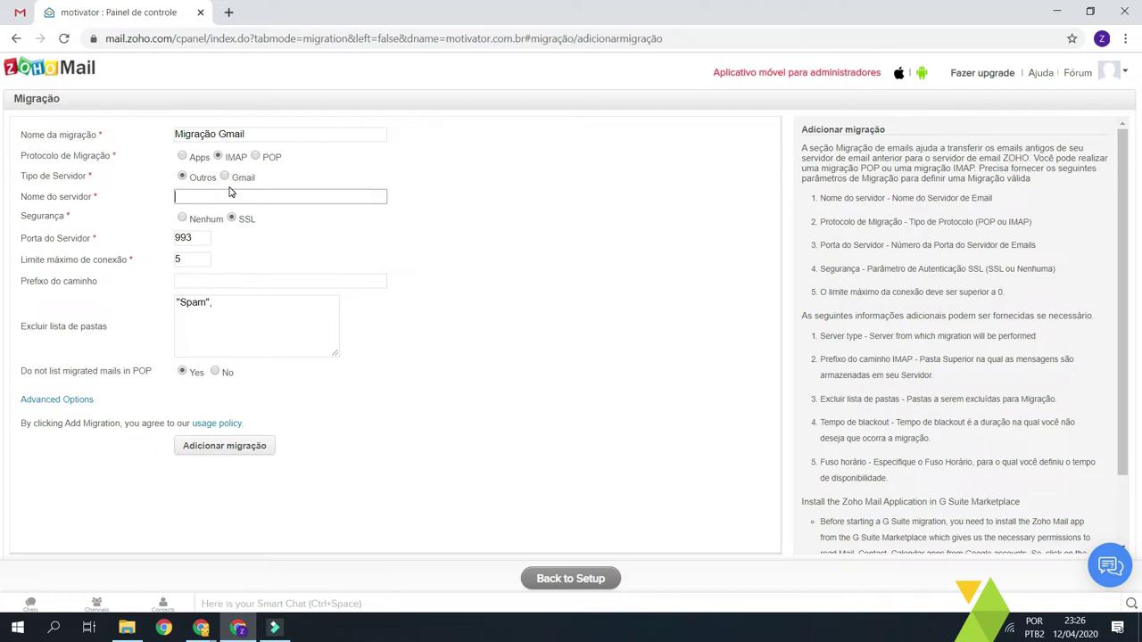
{"action": "type", "text": "imap.seudominio.com"}
{"action": "key", "text": "Tab"}
{"action": "left_click", "coordinate": [230, 218]}
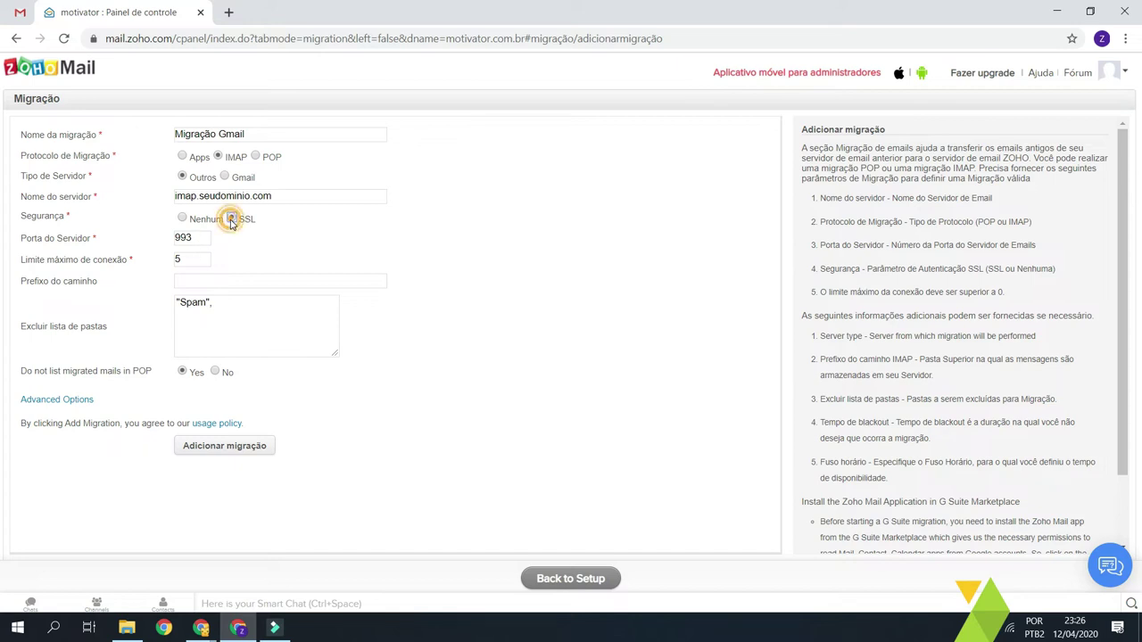
{"action": "left_click", "coordinate": [197, 237]}
{"action": "left_click", "coordinate": [204, 258]}
{"action": "left_click", "coordinate": [216, 281]}
{"action": "left_click", "coordinate": [240, 316]}
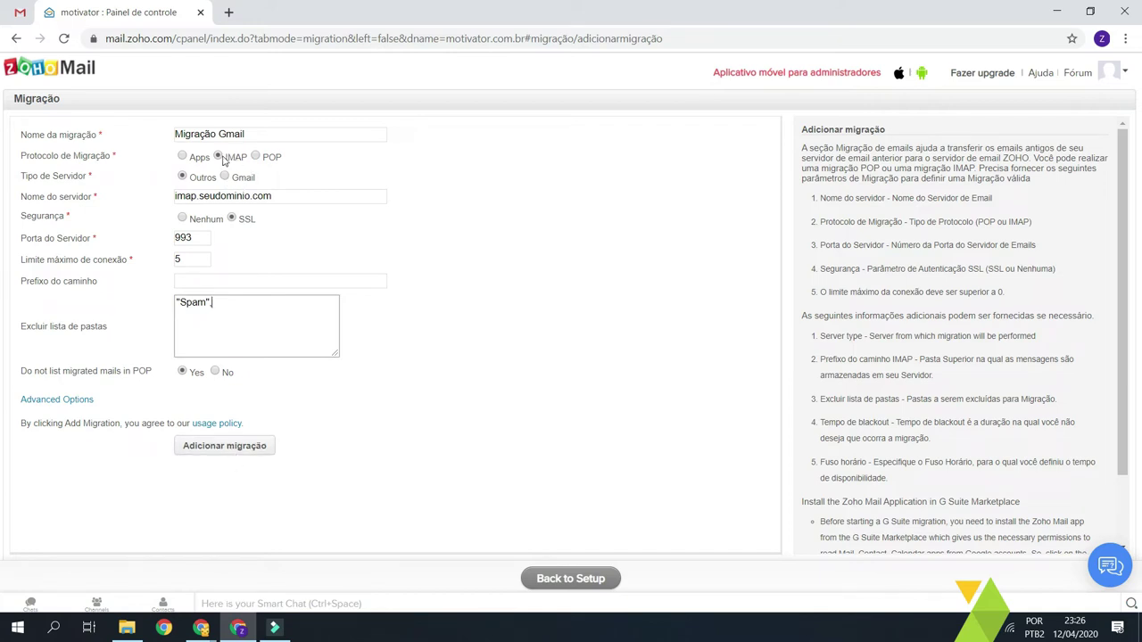
- Switch back to Gmail server type and review the migration name and excluded folders
{"action": "left_click", "coordinate": [224, 176]}
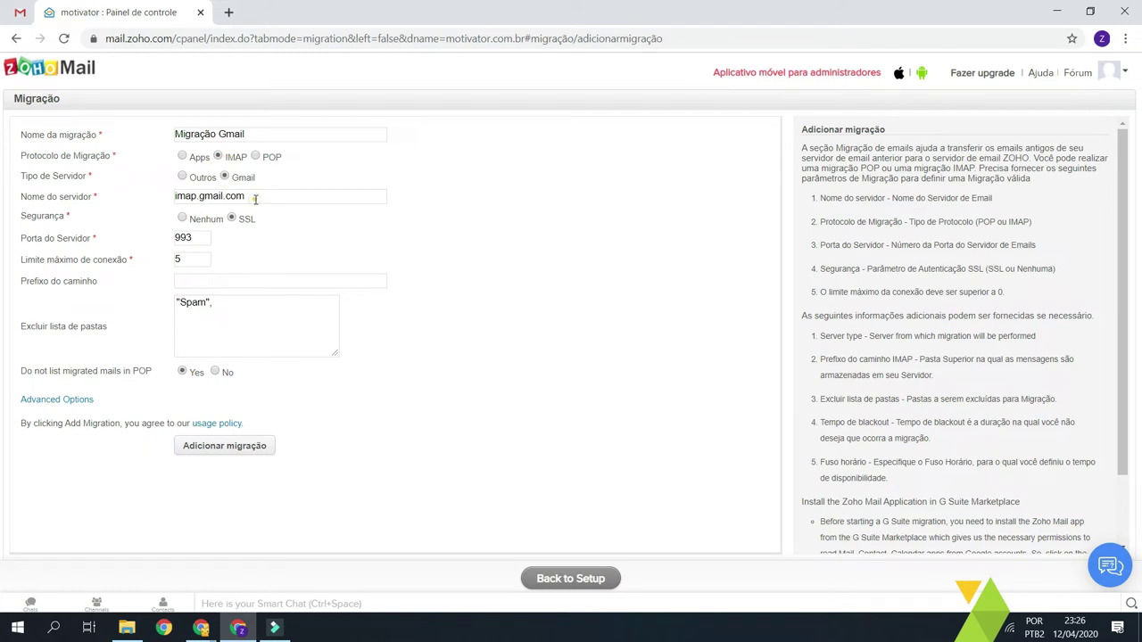
{"action": "triple_click", "coordinate": [246, 197]}
{"action": "left_click", "coordinate": [250, 196]}
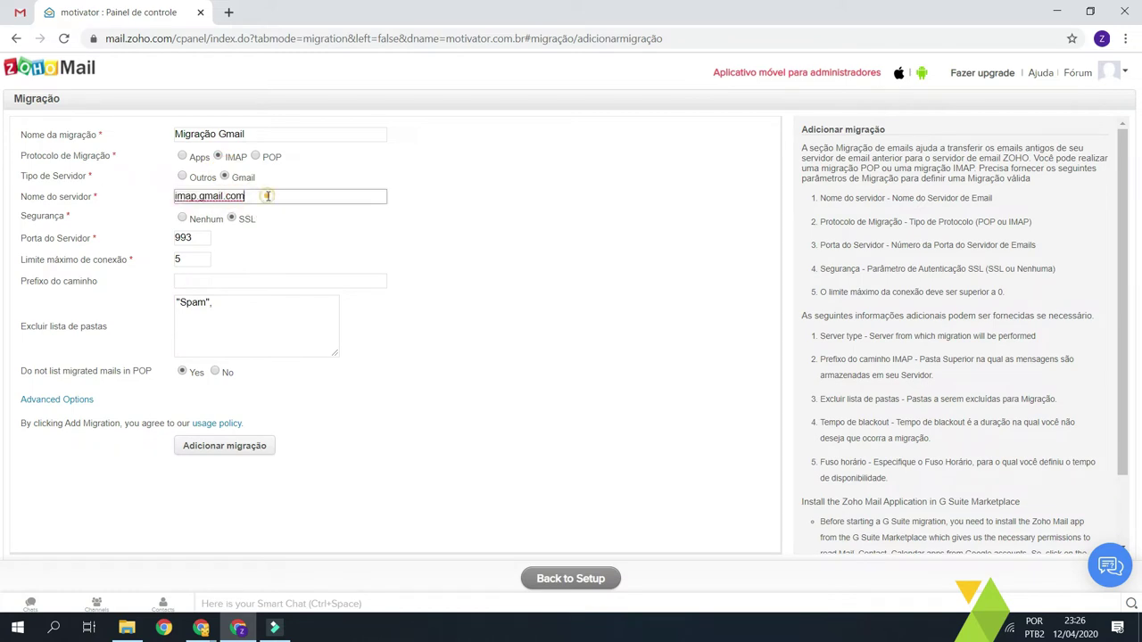
{"action": "left_click", "coordinate": [261, 133]}
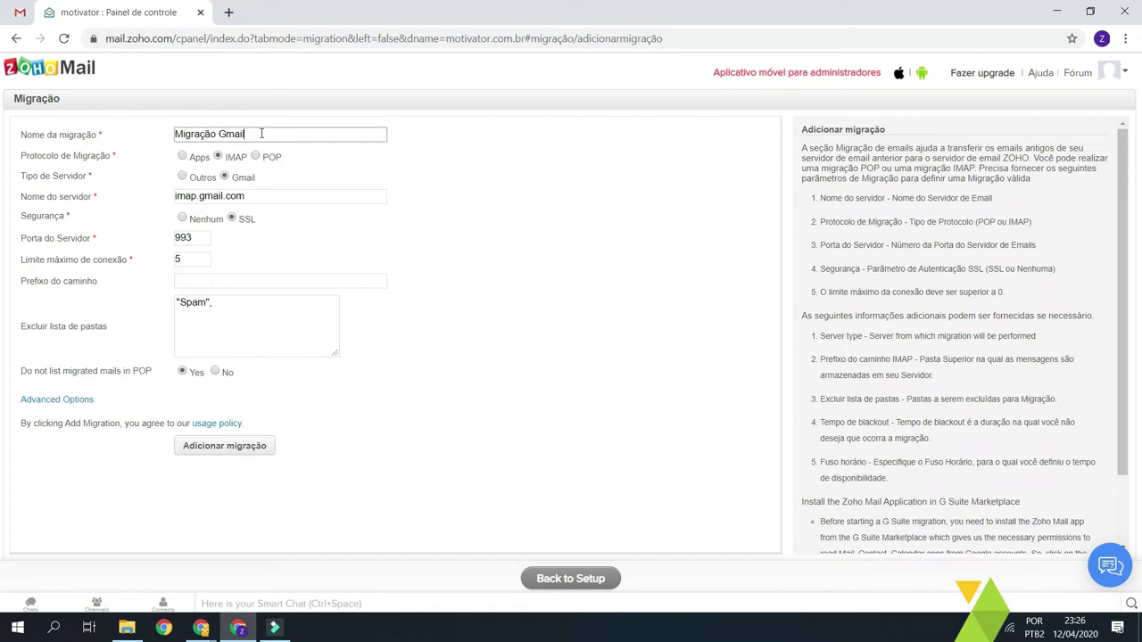
{"action": "left_click", "coordinate": [235, 340]}
- Save the Migração Gmail migration, then open its account list and the Adicionar contas form
{"action": "left_click", "coordinate": [237, 445]}
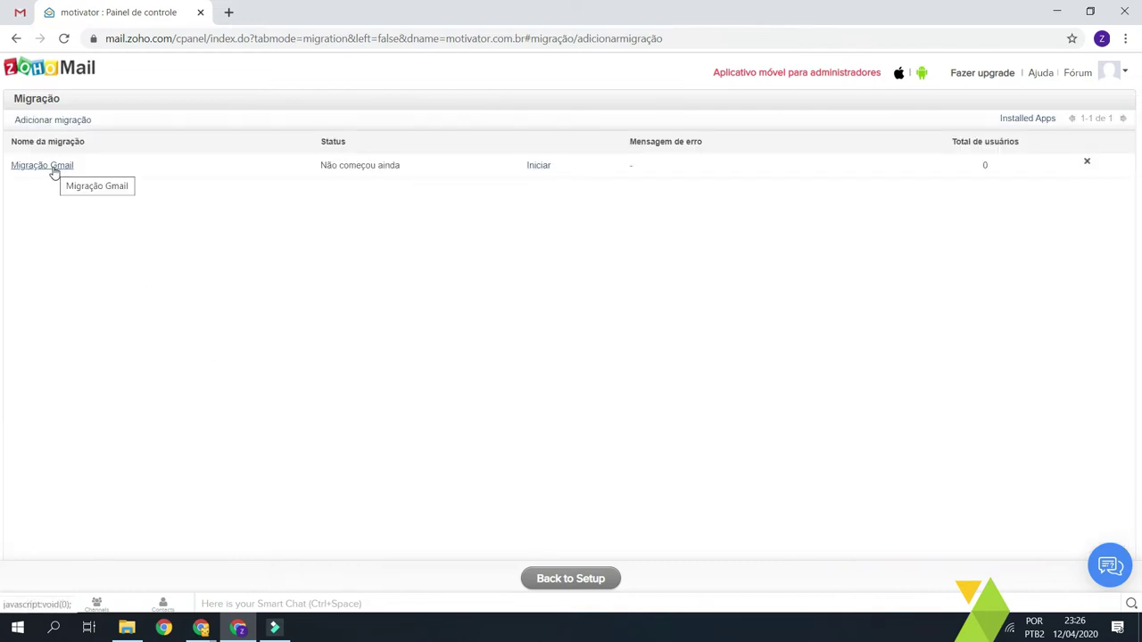
{"action": "left_click", "coordinate": [220, 263]}
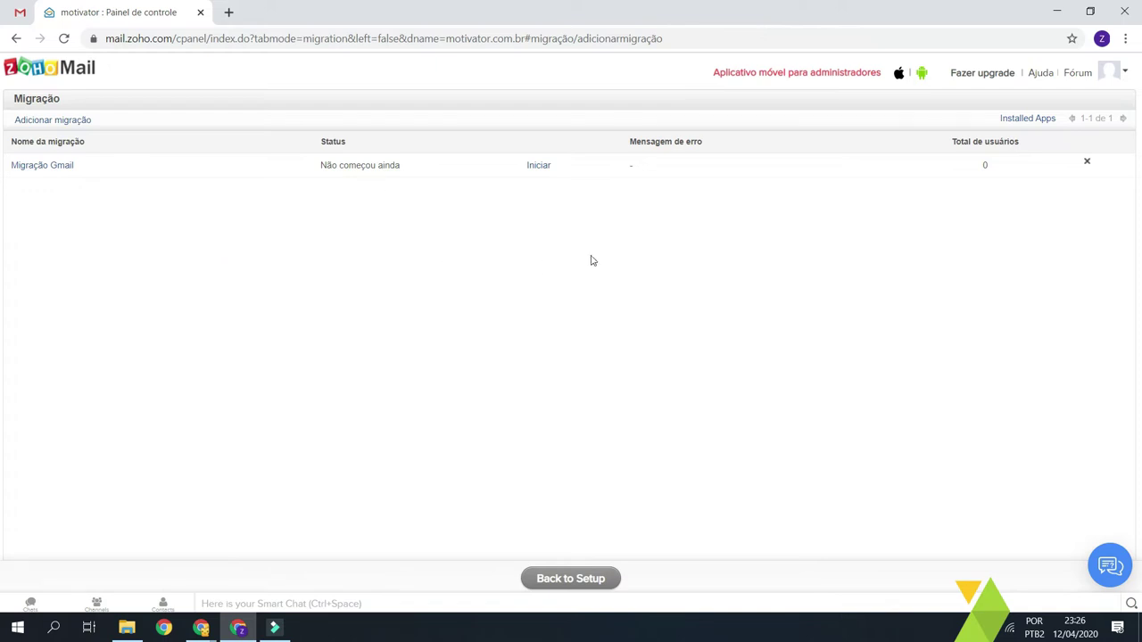
{"action": "left_click_drag", "start_coordinate": [400, 166], "coordinate": [301, 172]}
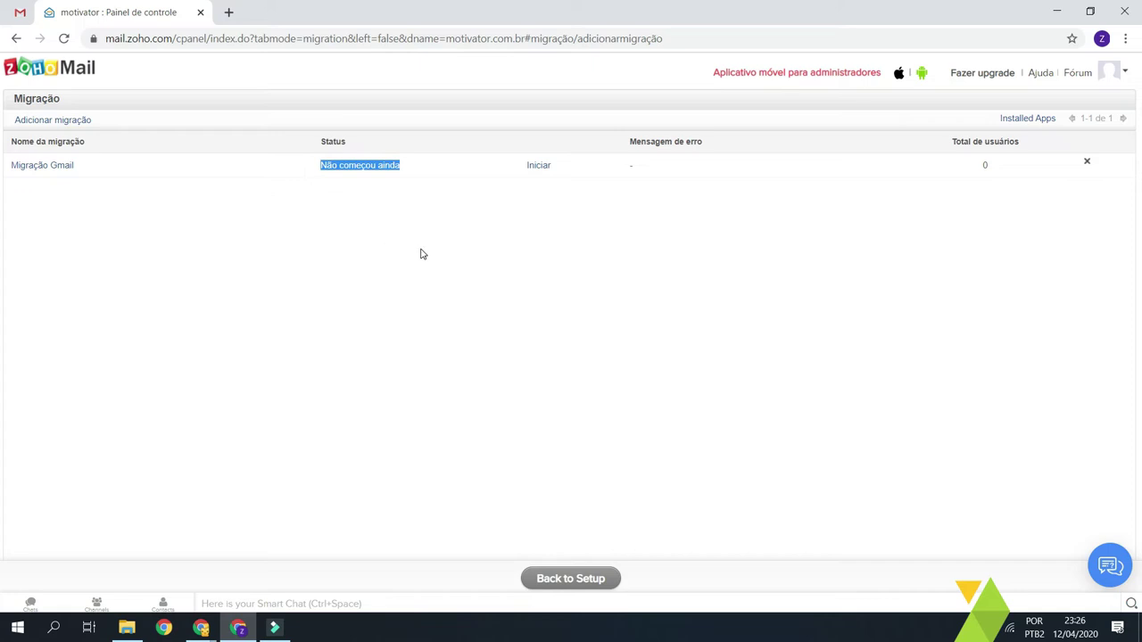
{"action": "left_click", "coordinate": [423, 255]}
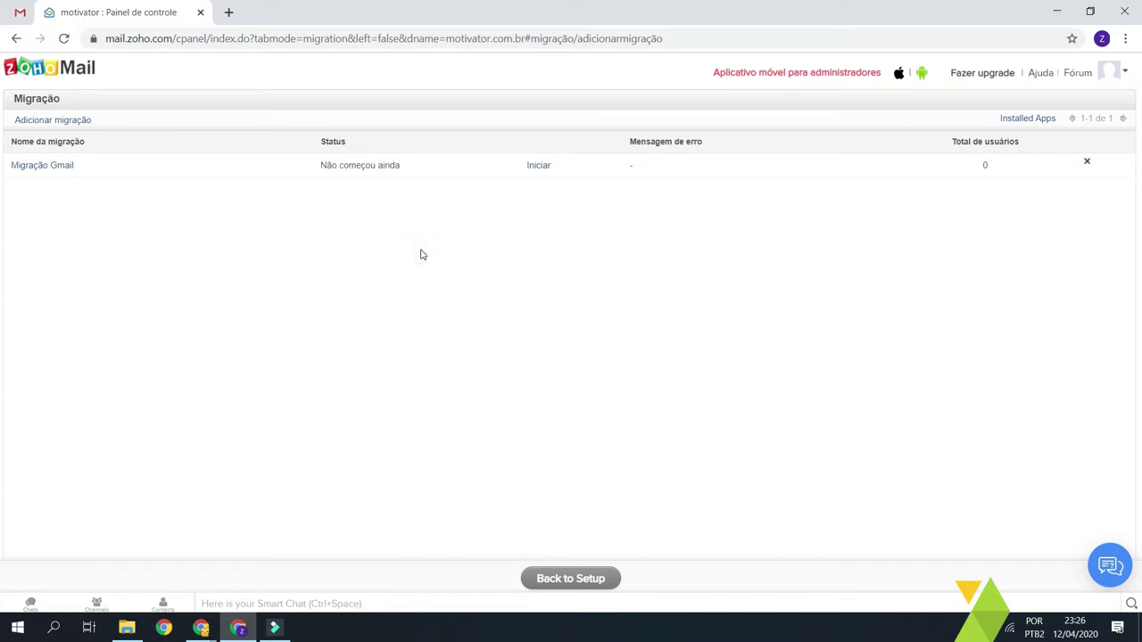
{"action": "left_click", "coordinate": [43, 165]}
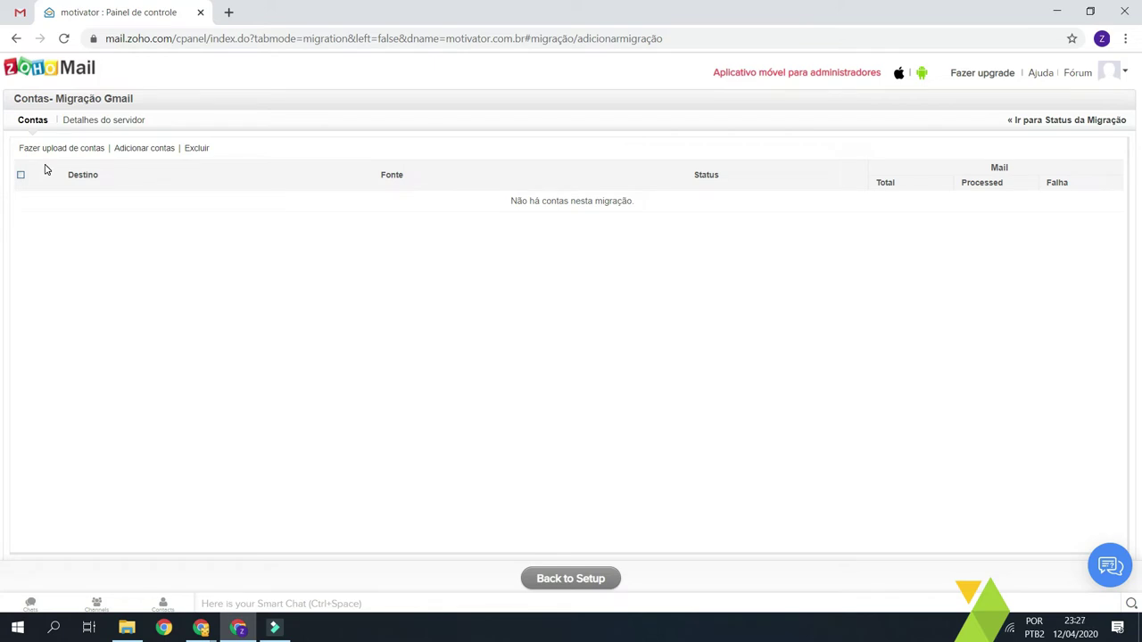
{"action": "left_click", "coordinate": [143, 149]}
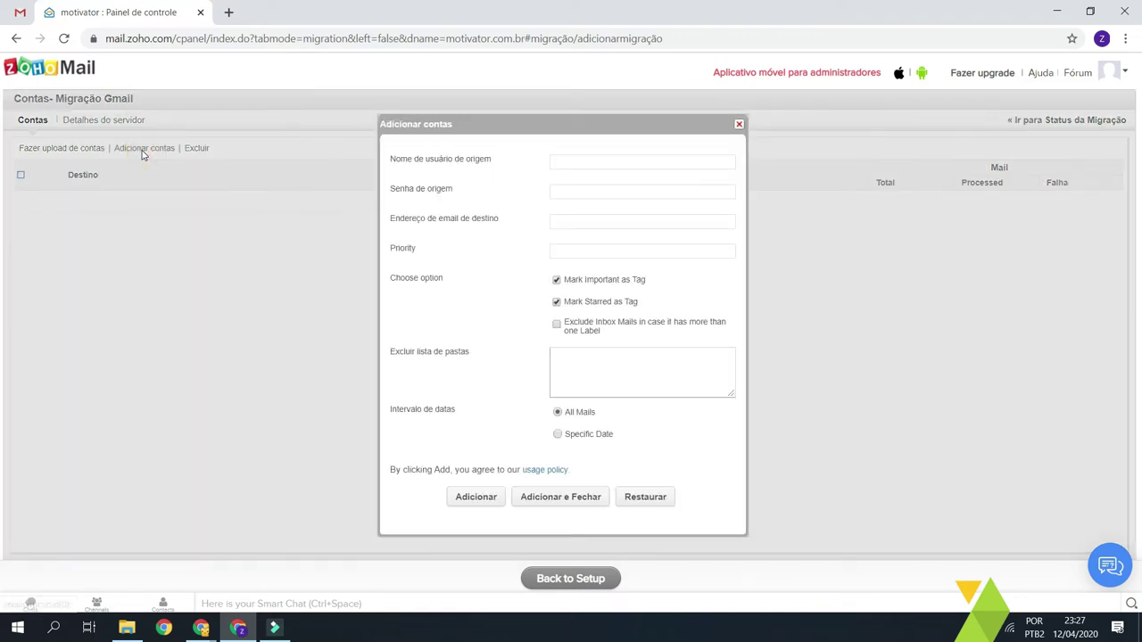
- Enter the source Gmail username, its password and the destination Zoho address
{"action": "left_click", "coordinate": [619, 160]}
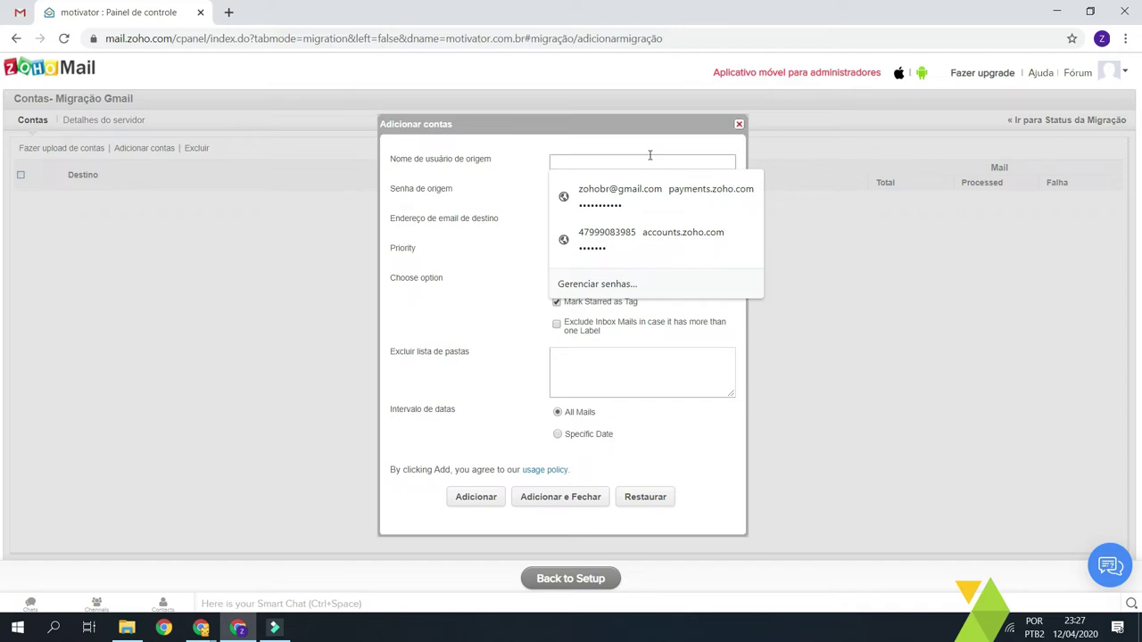
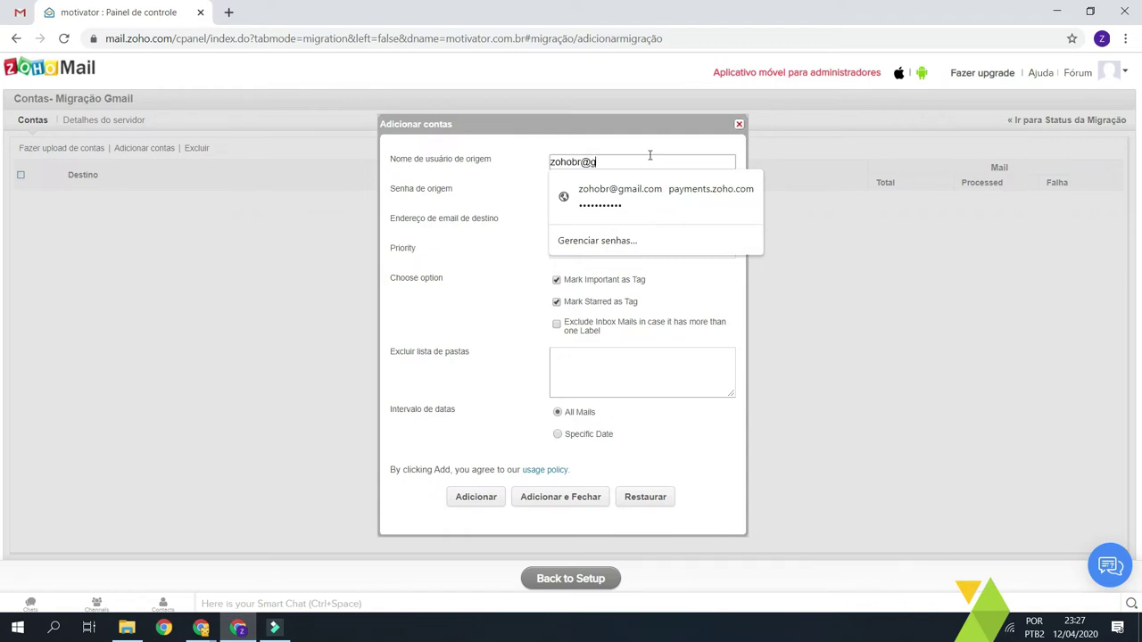
{"action": "key", "text": "Tab"}
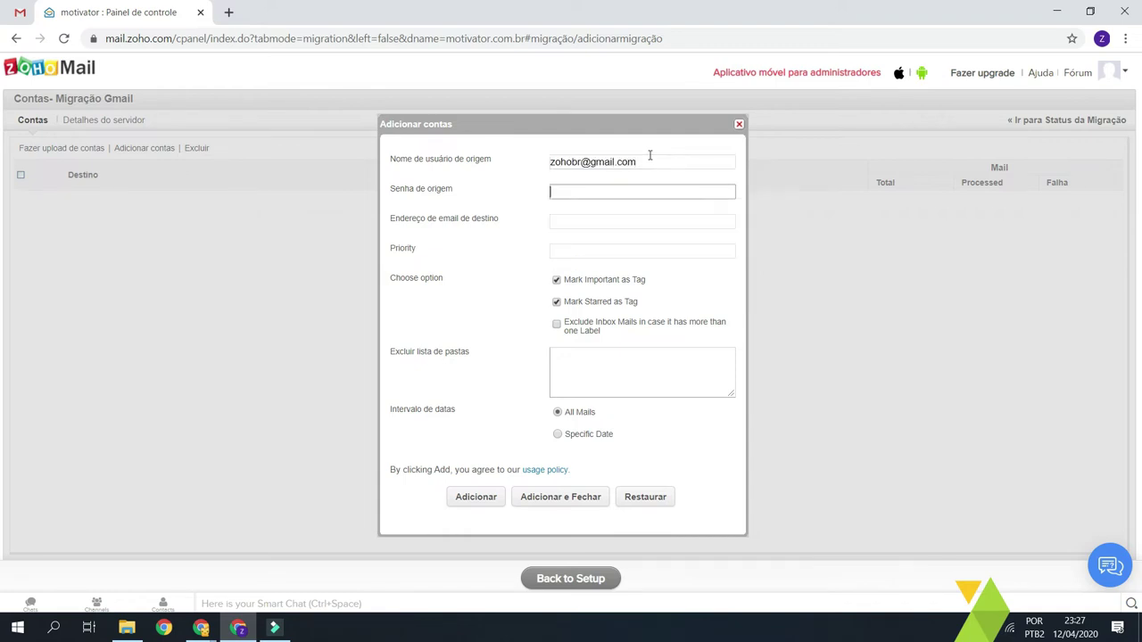
{"action": "type", "text": "•••••••••••"}
{"action": "key", "text": "Tab"}
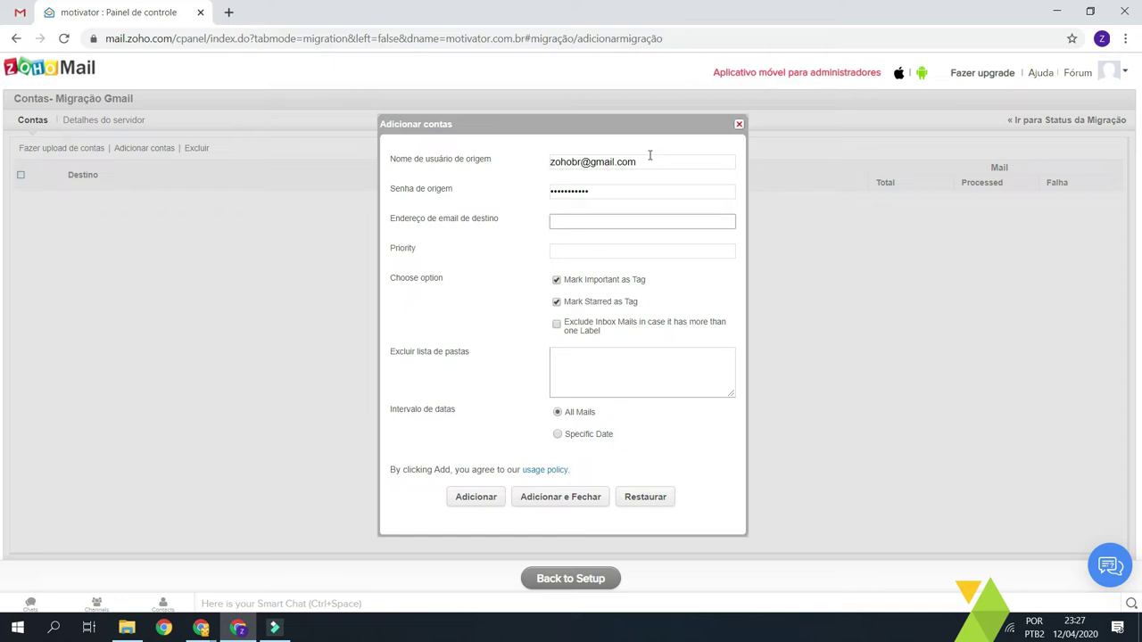
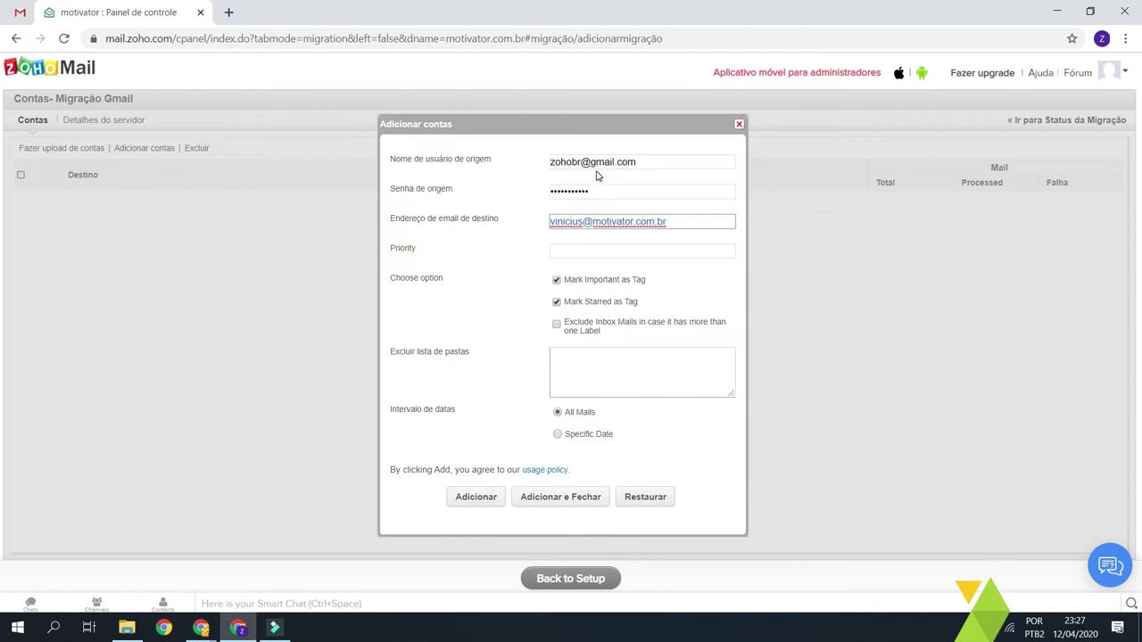
- Leave the folder exclusion list empty and submit the account with Adicionar
{"action": "left_click_drag", "start_coordinate": [629, 284], "coordinate": [657, 289]}
{"action": "left_click", "coordinate": [656, 290]}
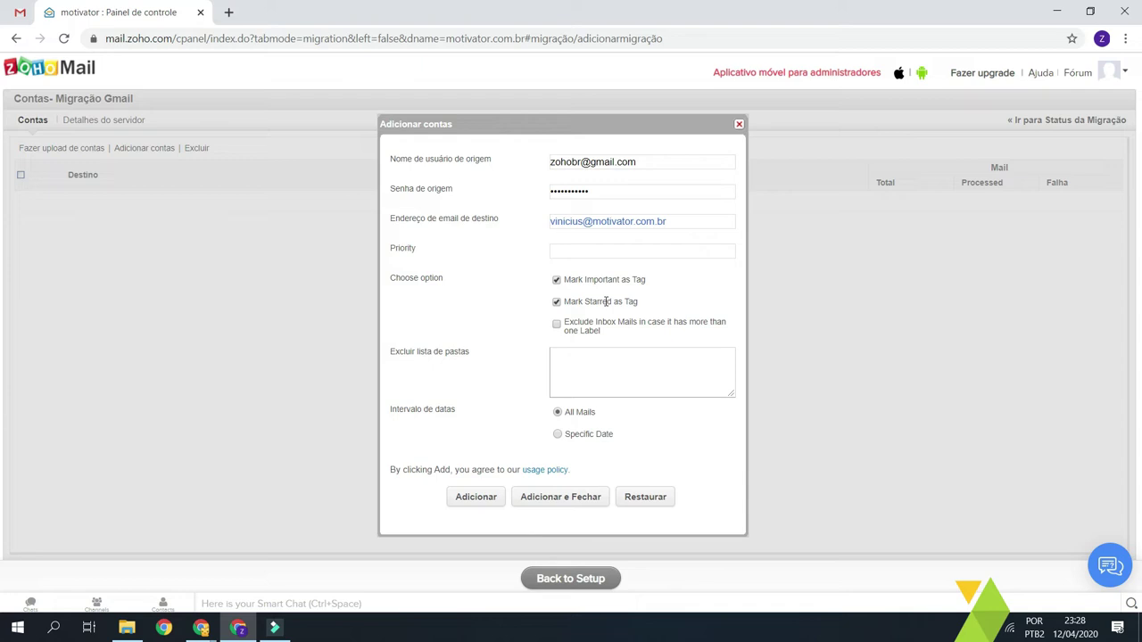
{"action": "double_click", "coordinate": [606, 301]}
{"action": "left_click", "coordinate": [606, 302]}
{"action": "left_click", "coordinate": [632, 302]}
{"action": "left_click", "coordinate": [597, 302]}
{"action": "left_click", "coordinate": [631, 302]}
{"action": "key", "text": "Tab"}
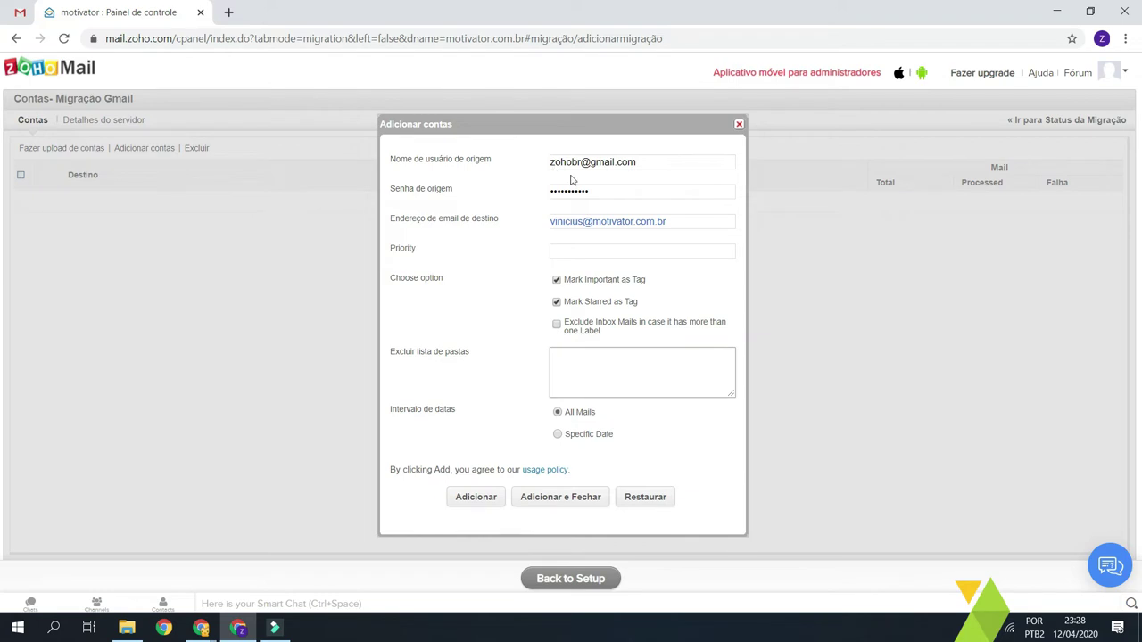
{"action": "left_click", "coordinate": [588, 368]}
{"action": "left_click", "coordinate": [649, 421]}
{"action": "left_click", "coordinate": [481, 493]}
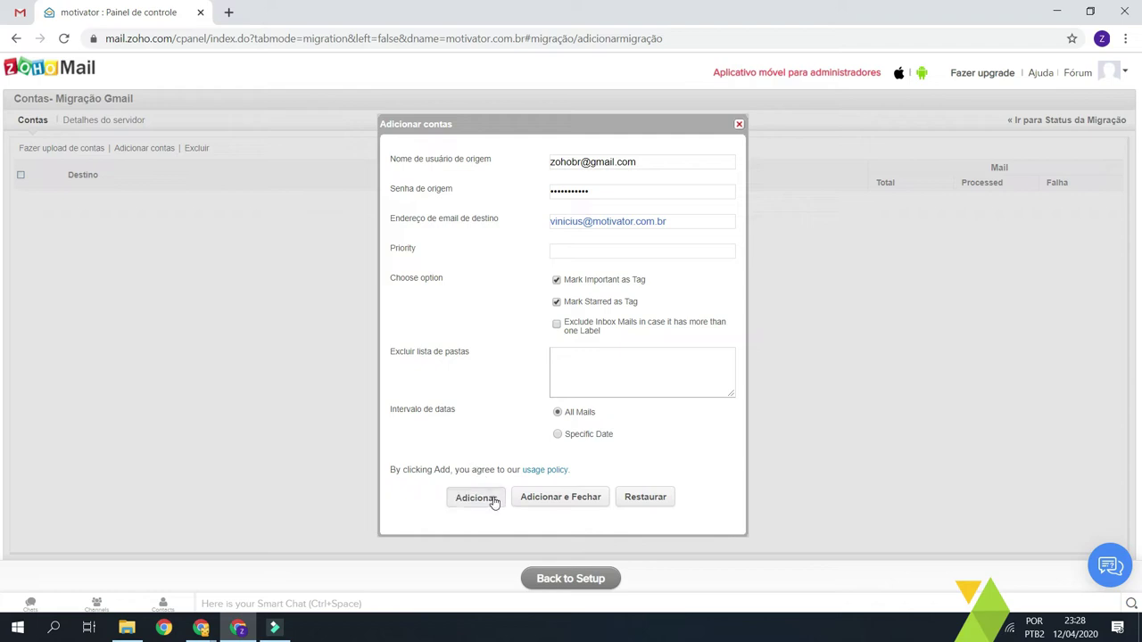
{"action": "left_click", "coordinate": [493, 502]}
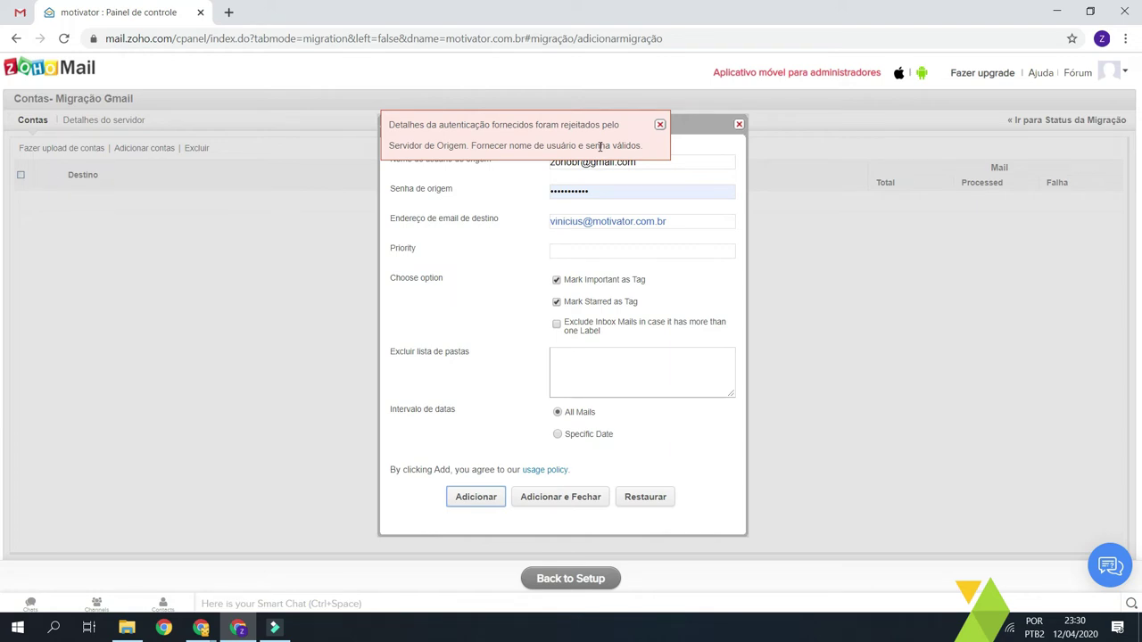
- Note the authentication rejection message and switch over to the Gmail inbox
{"action": "left_click_drag", "start_coordinate": [599, 145], "coordinate": [558, 125]}
{"action": "left_click", "coordinate": [560, 122]}
{"action": "left_click", "coordinate": [20, 9]}
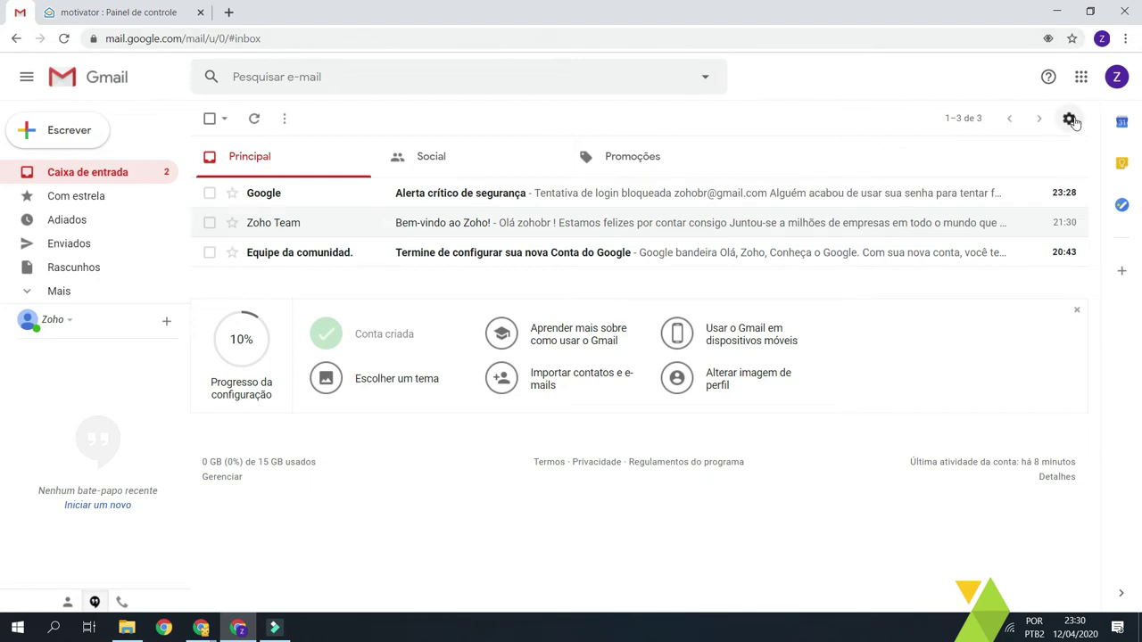
- Open Gmail's Encaminhamento e POP/IMAP settings
{"action": "left_click", "coordinate": [1070, 118]}
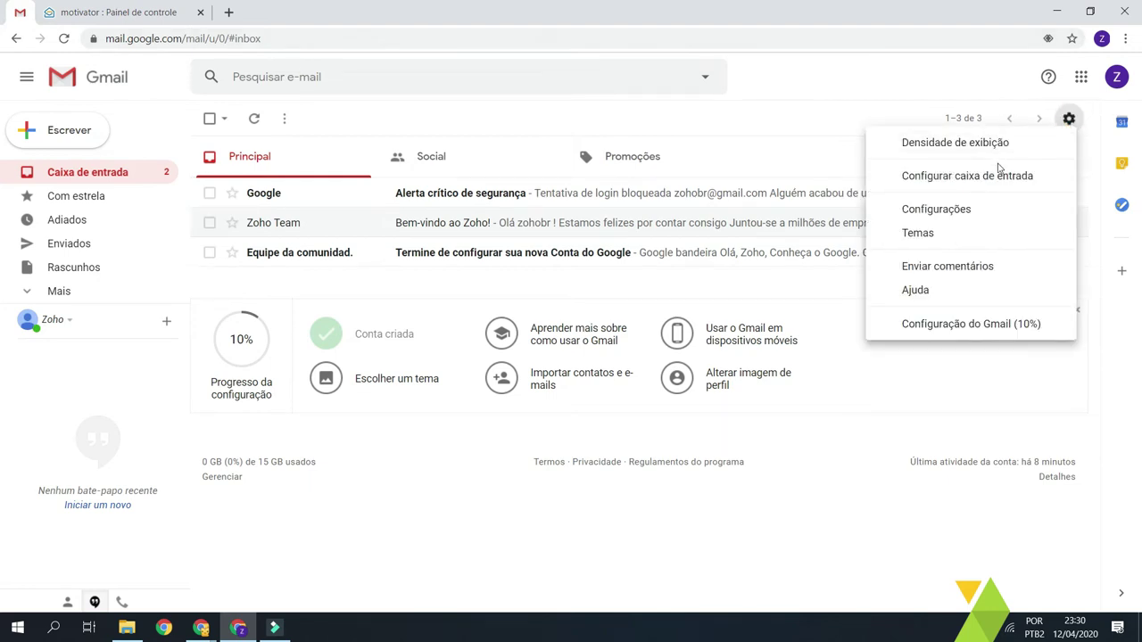
{"action": "left_click", "coordinate": [938, 210]}
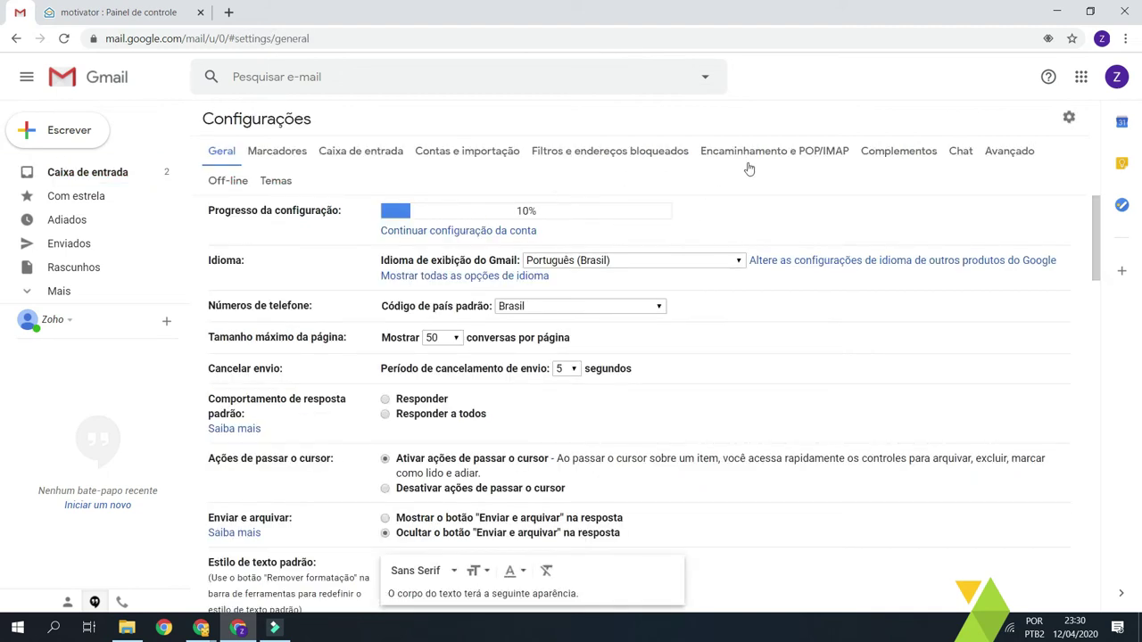
{"action": "left_click", "coordinate": [805, 155]}
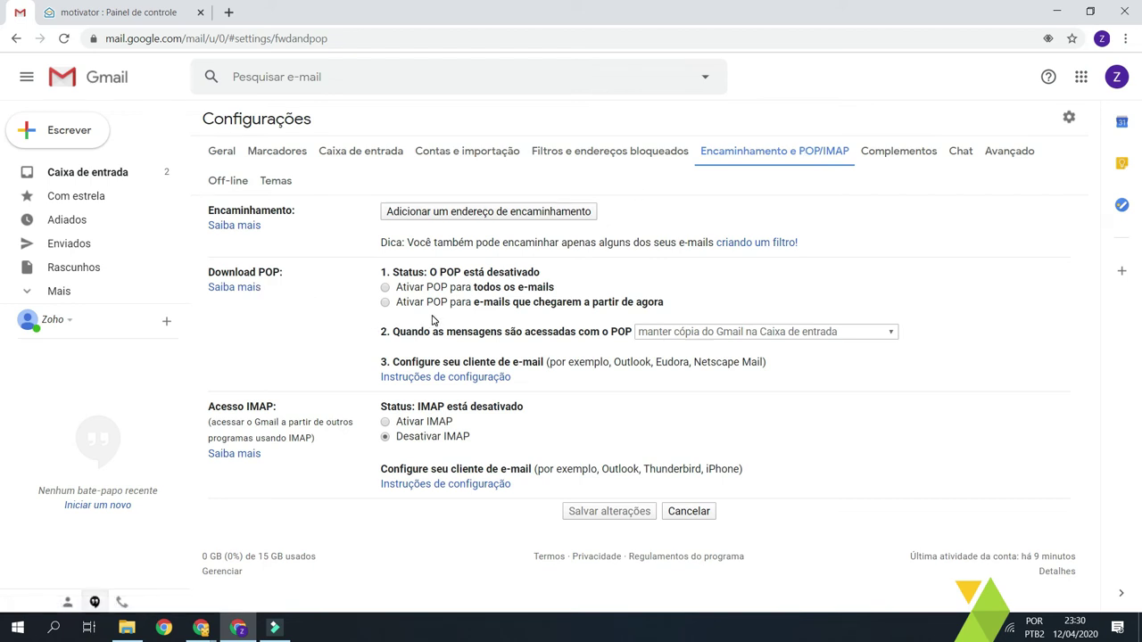
- Enable POP for all messages and IMAP access, then save the changes
{"action": "left_click", "coordinate": [385, 287]}
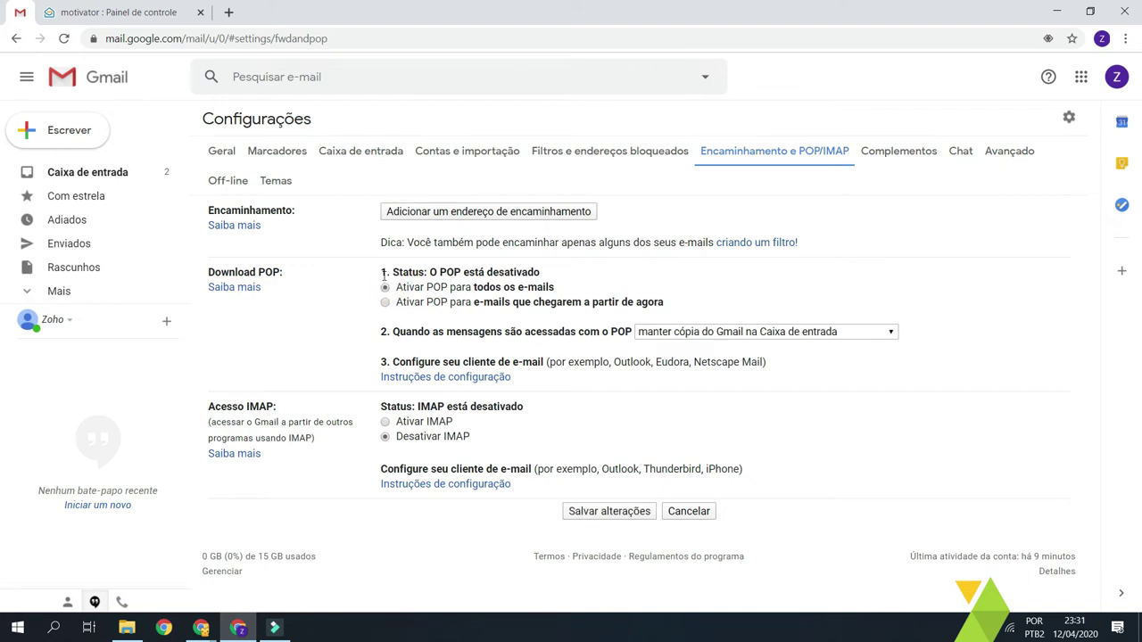
{"action": "left_click_drag", "start_coordinate": [382, 272], "coordinate": [476, 272]}
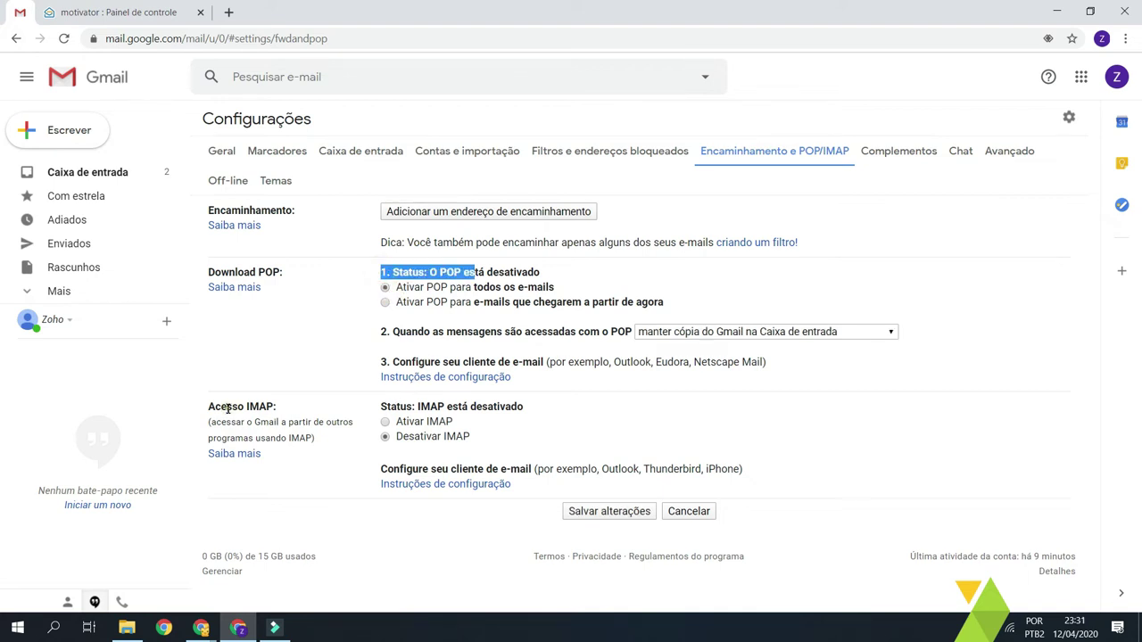
{"action": "left_click_drag", "start_coordinate": [227, 407], "coordinate": [277, 408]}
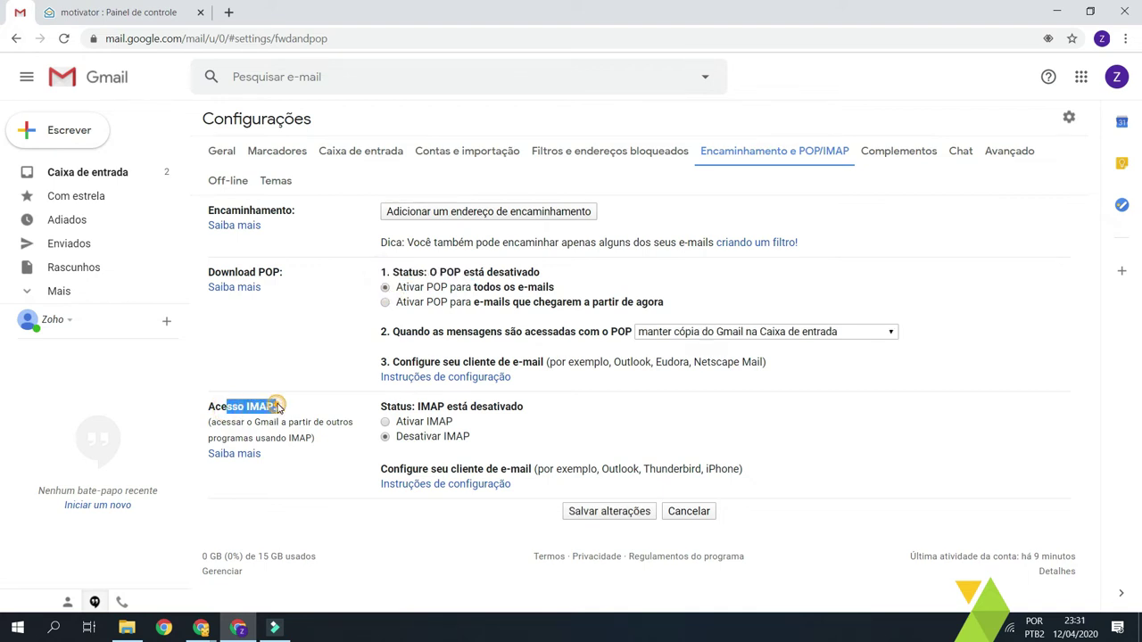
{"action": "left_click", "coordinate": [385, 423]}
{"action": "scroll", "coordinate": [385, 426], "scroll_direction": "down", "scroll_amount": 1}
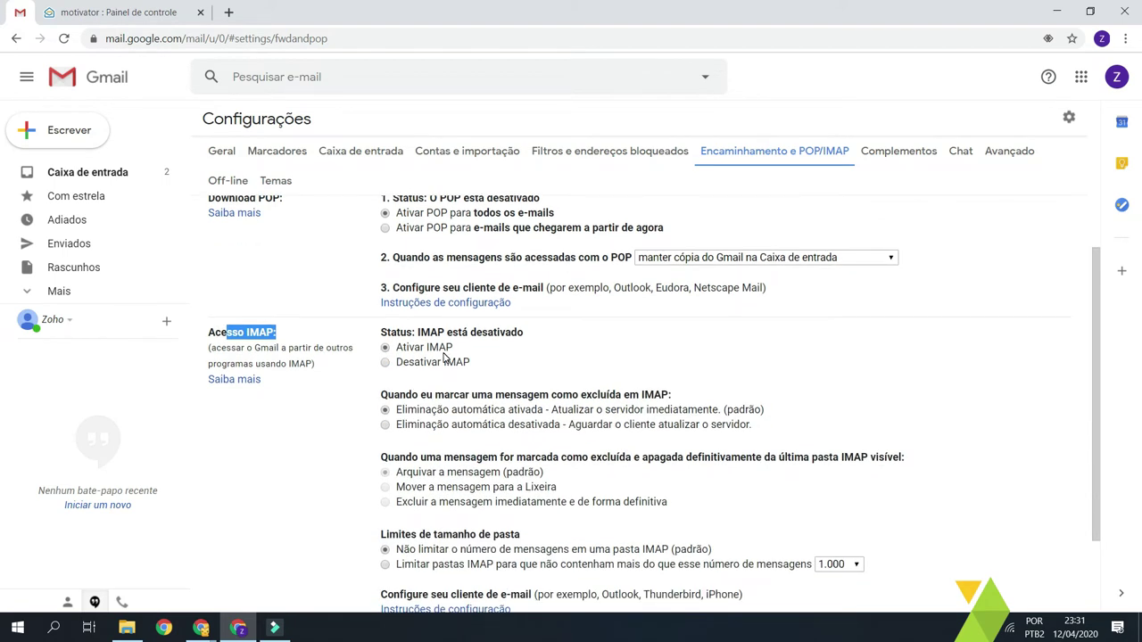
{"action": "scroll", "coordinate": [440, 361], "scroll_direction": "down", "scroll_amount": 2}
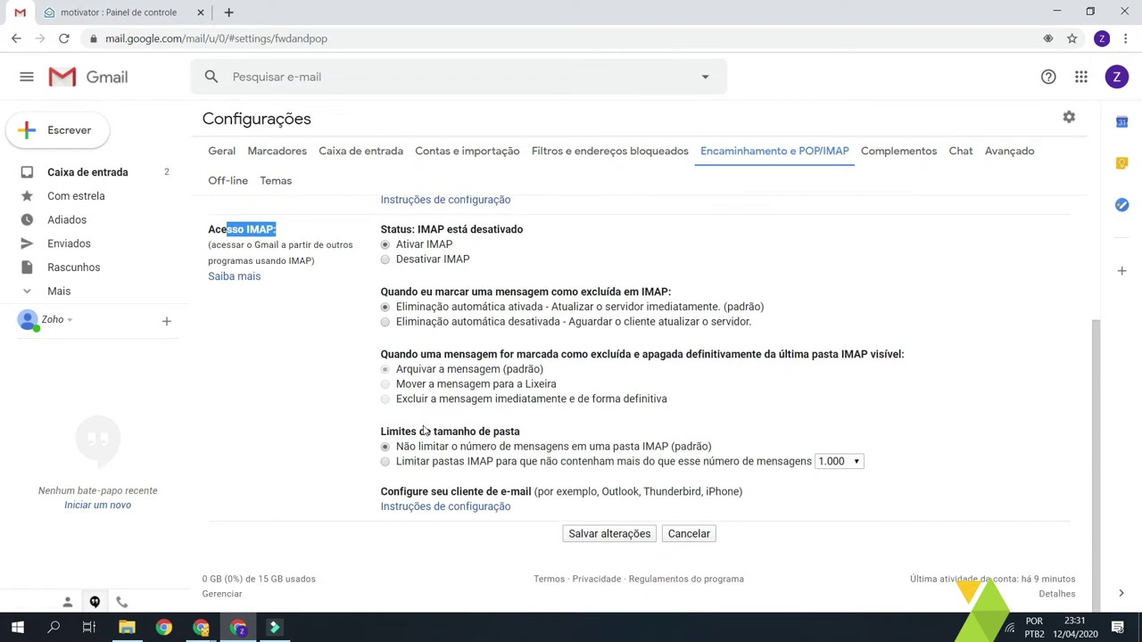
{"action": "scroll", "coordinate": [440, 361], "scroll_direction": "up", "scroll_amount": 2}
{"action": "scroll", "coordinate": [444, 406], "scroll_direction": "down", "scroll_amount": 2}
{"action": "scroll", "coordinate": [305, 509], "scroll_direction": "up", "scroll_amount": 2}
{"action": "left_click", "coordinate": [306, 505]}
{"action": "scroll", "coordinate": [499, 411], "scroll_direction": "down", "scroll_amount": 2}
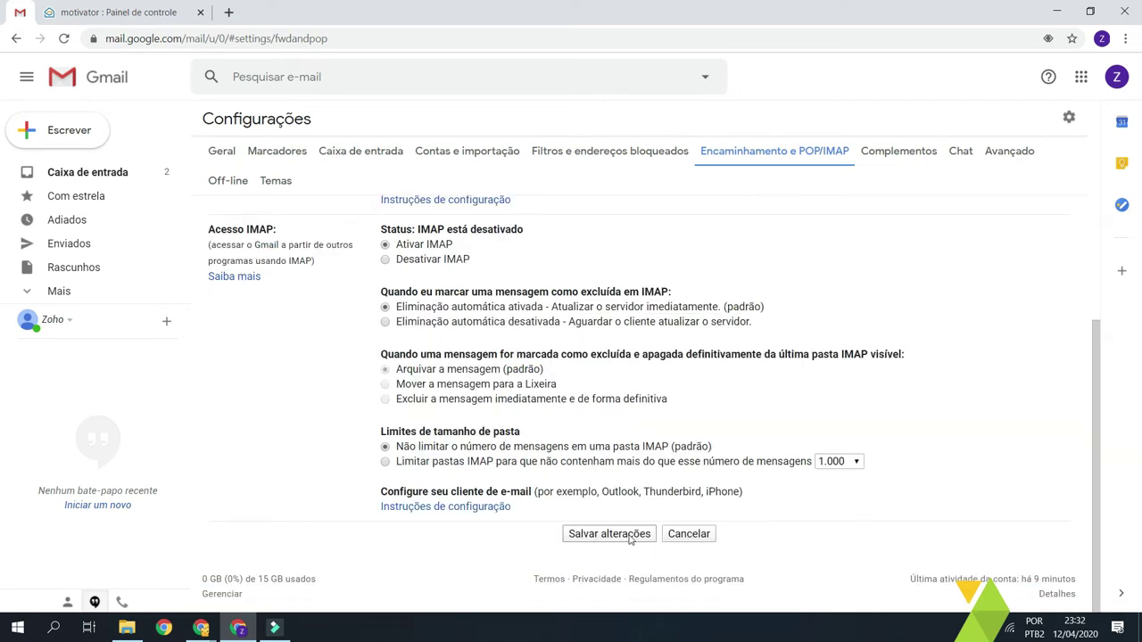
{"action": "left_click", "coordinate": [628, 535]}
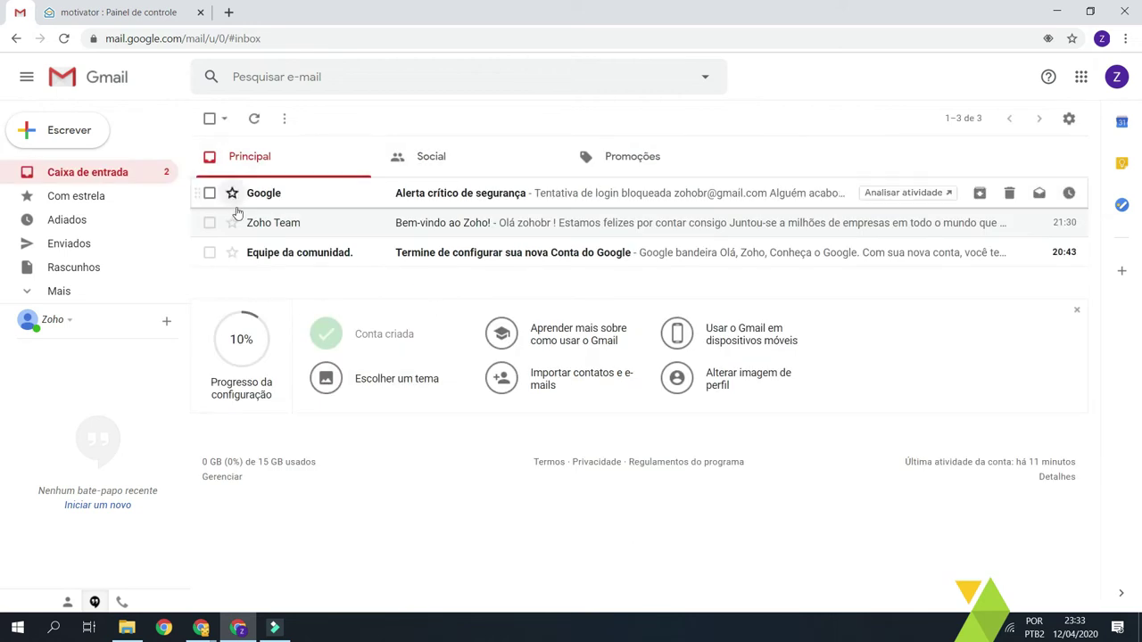
- Dismiss Zoho's rejection error and check the source username entry
{"action": "left_click", "coordinate": [116, 11]}
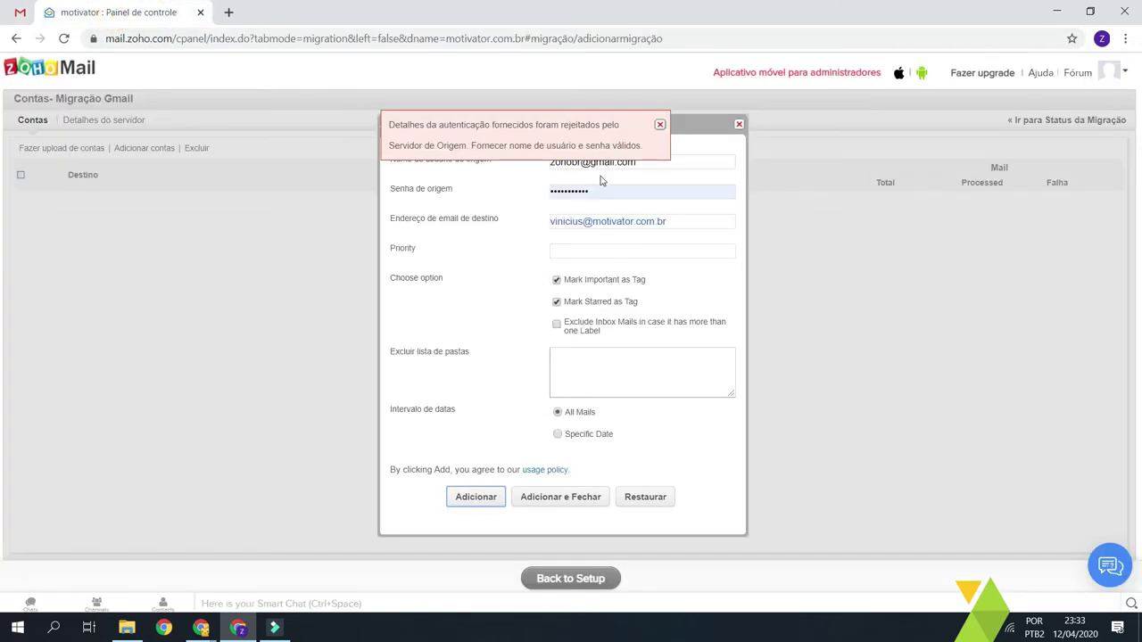
{"action": "left_click", "coordinate": [660, 125]}
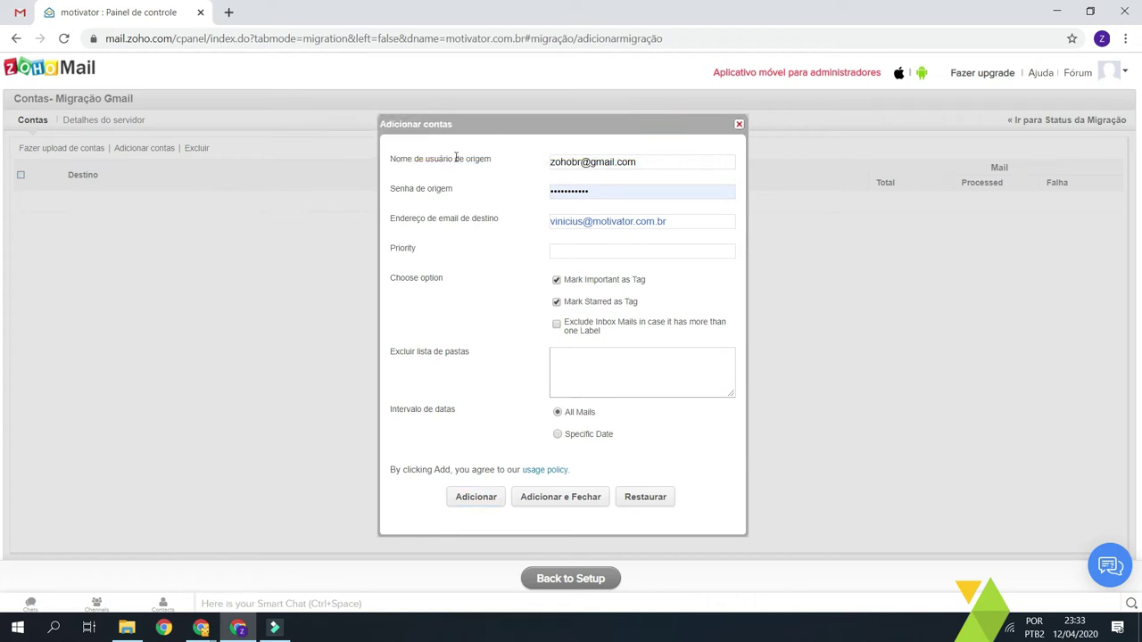
{"action": "left_click_drag", "start_coordinate": [670, 161], "coordinate": [525, 165]}
{"action": "left_click", "coordinate": [518, 159]}
{"action": "left_click", "coordinate": [683, 161]}
{"action": "left_click", "coordinate": [571, 161]}
{"action": "left_click", "coordinate": [20, 12]}
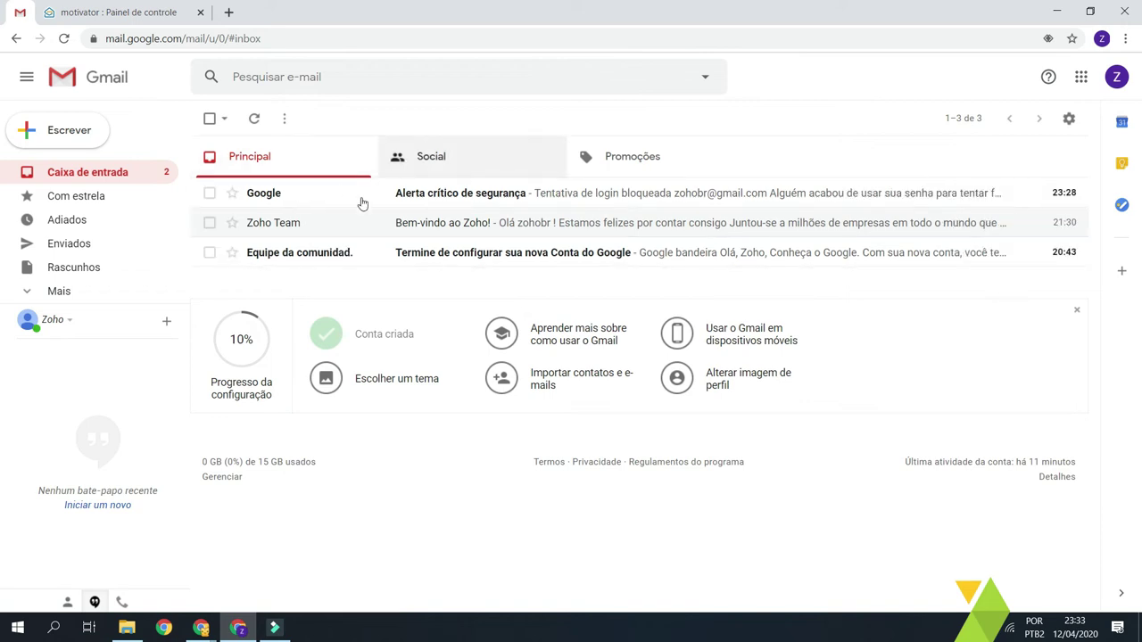
{"action": "left_click", "coordinate": [148, 12]}
- Check the source password and destination address, then submit the account again
{"action": "left_click", "coordinate": [604, 194]}
{"action": "left_click", "coordinate": [485, 232]}
{"action": "left_click_drag", "start_coordinate": [671, 221], "coordinate": [667, 235]}
{"action": "left_click", "coordinate": [677, 223]}
{"action": "triple_click", "coordinate": [677, 223]}
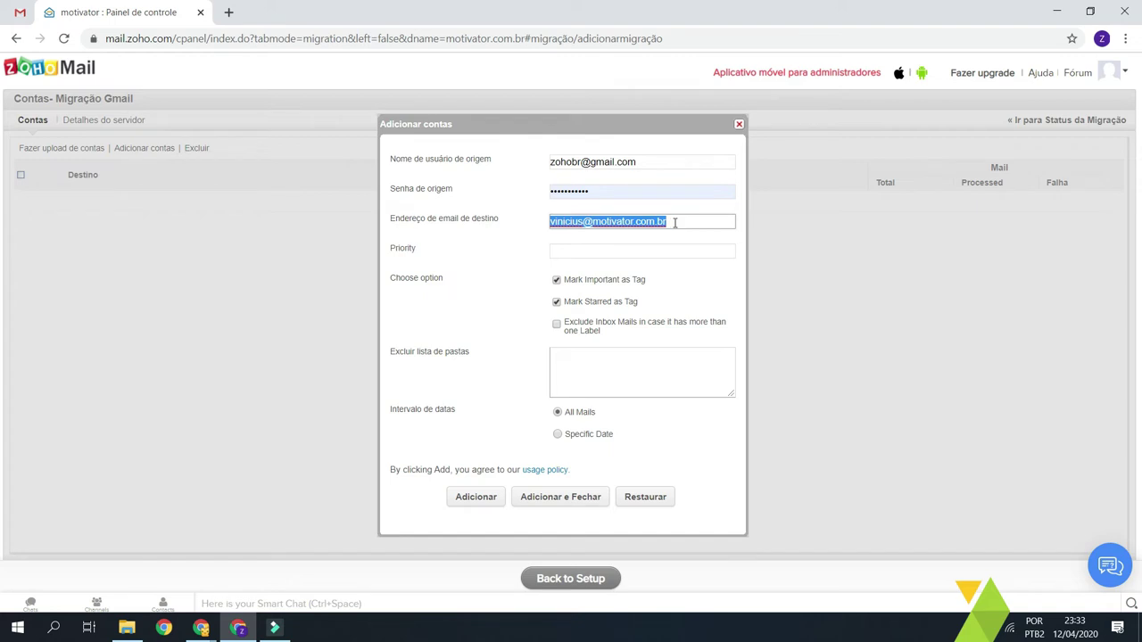
{"action": "left_click", "coordinate": [519, 250]}
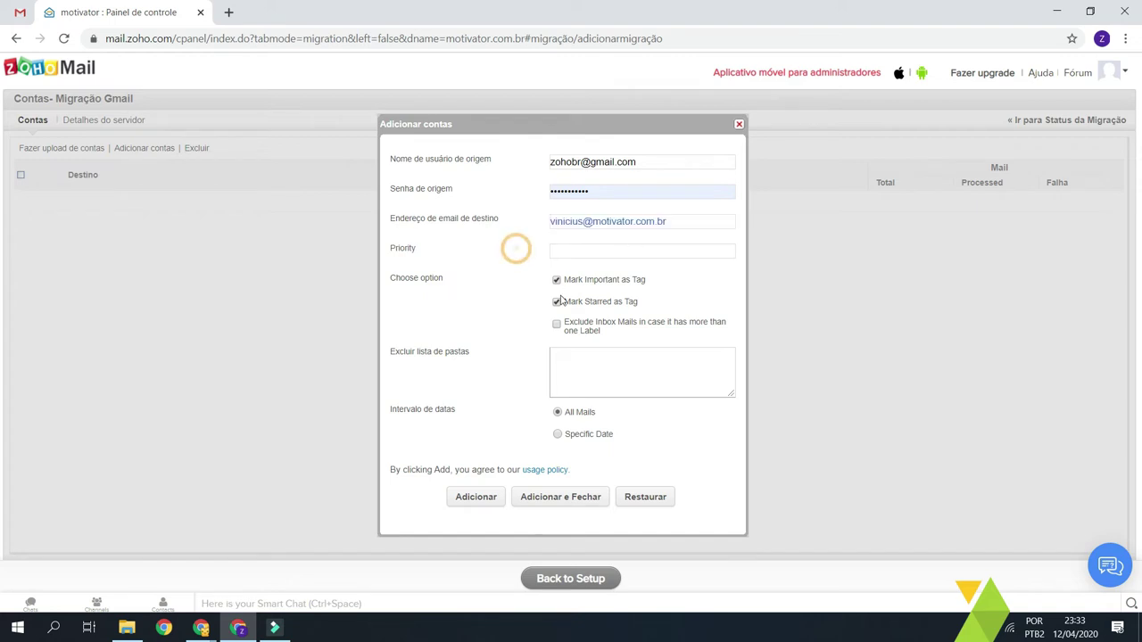
{"action": "left_click", "coordinate": [475, 499]}
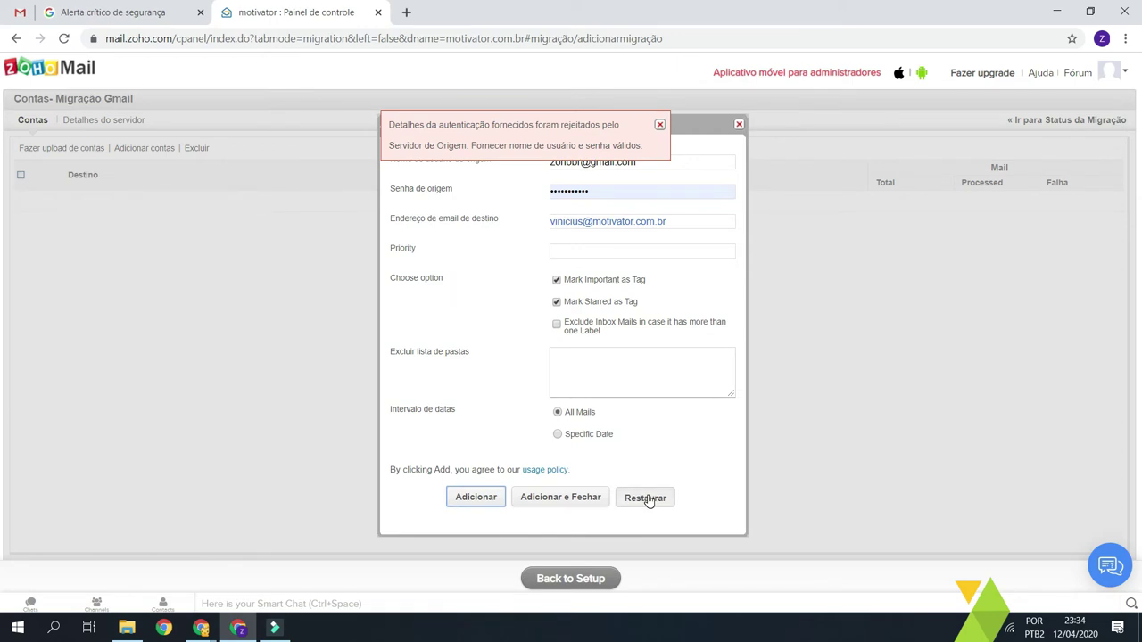
- Close the security alert page and dismiss Zoho's authentication error again
{"action": "left_click", "coordinate": [199, 11]}
{"action": "left_click", "coordinate": [22, 10]}
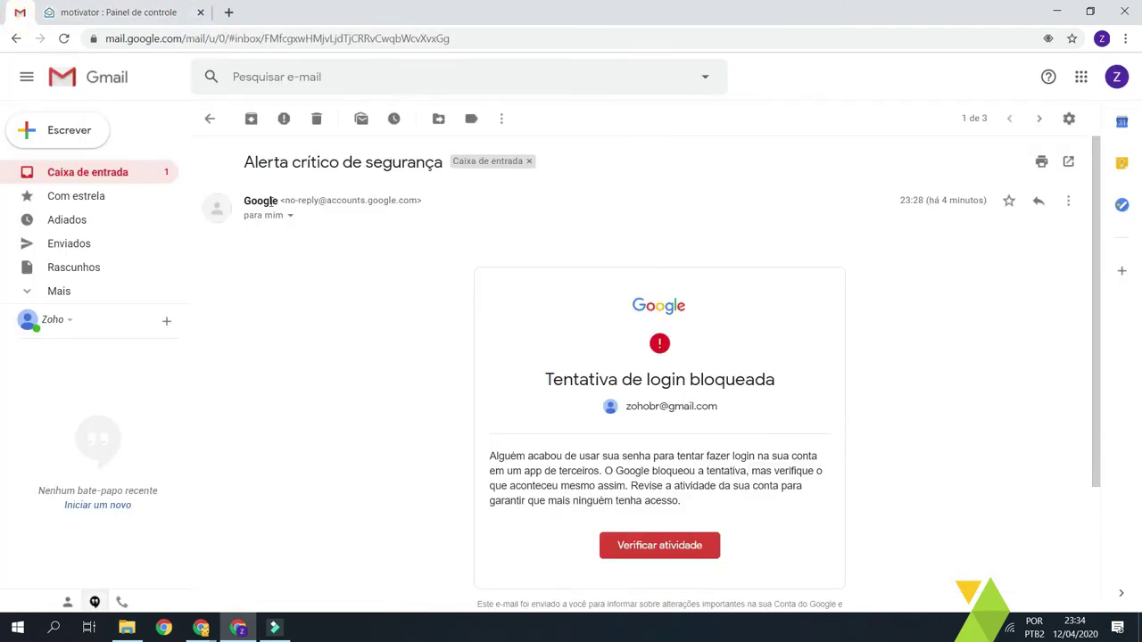
{"action": "left_click", "coordinate": [108, 179]}
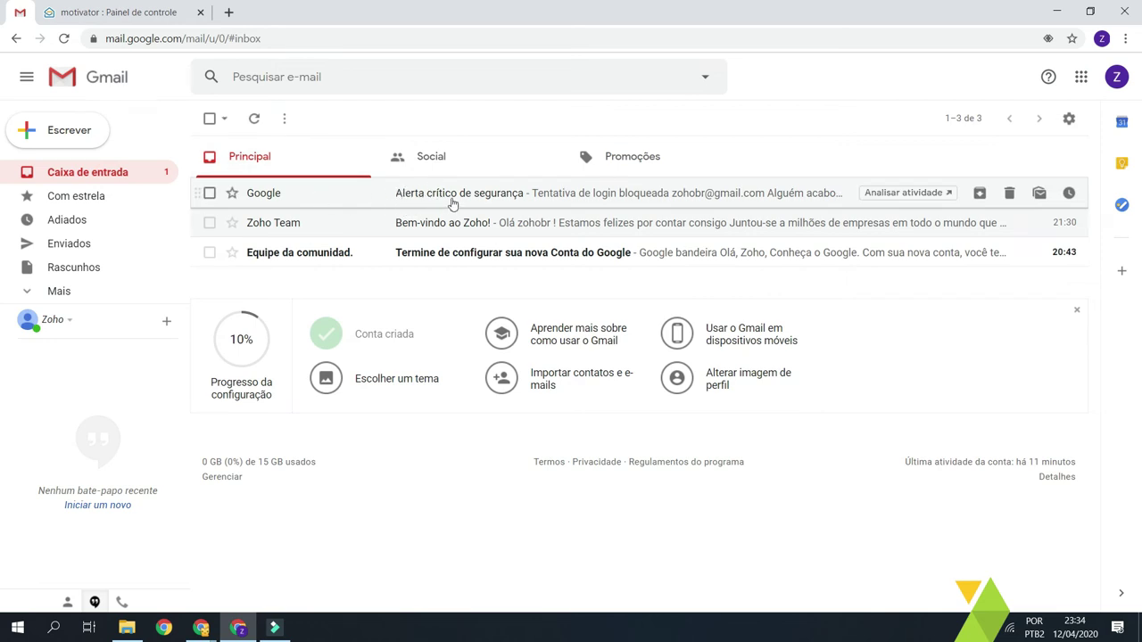
{"action": "left_click", "coordinate": [181, 7]}
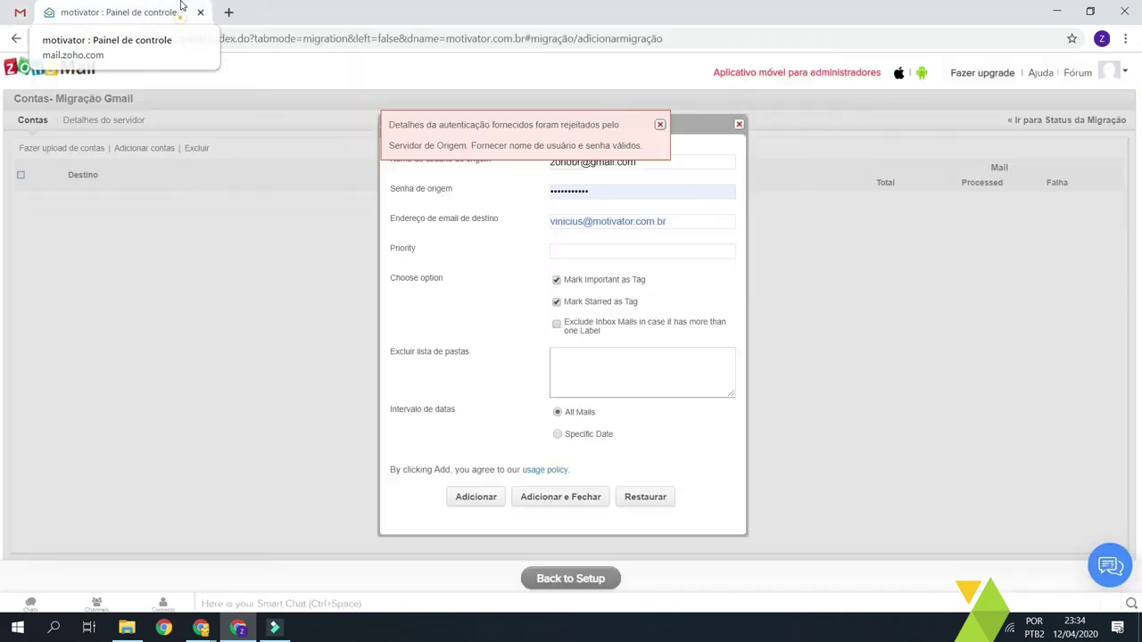
{"action": "left_click", "coordinate": [660, 124]}
{"action": "left_click_drag", "start_coordinate": [646, 161], "coordinate": [502, 159]}
{"action": "left_click", "coordinate": [527, 161]}
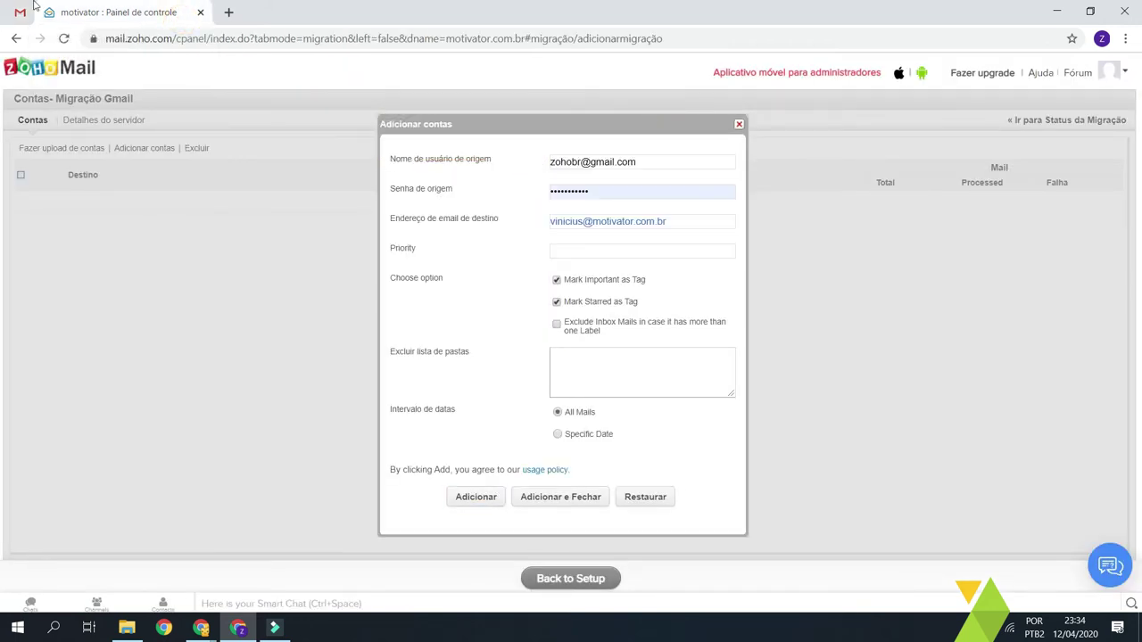
- Open the Alerta crítico de segurança email and confirm the blocked sign-in with 'Sim, fui eu'
{"action": "left_click", "coordinate": [20, 12]}
{"action": "left_click", "coordinate": [366, 197]}
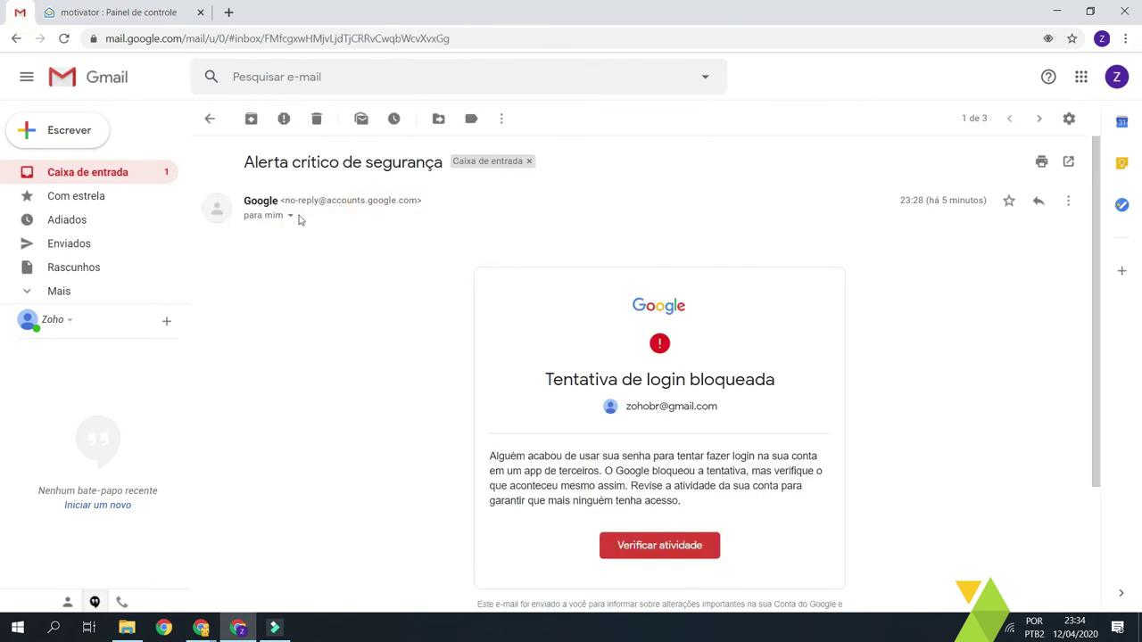
{"action": "scroll", "coordinate": [681, 496], "scroll_direction": "down", "scroll_amount": 2}
{"action": "left_click", "coordinate": [667, 405]}
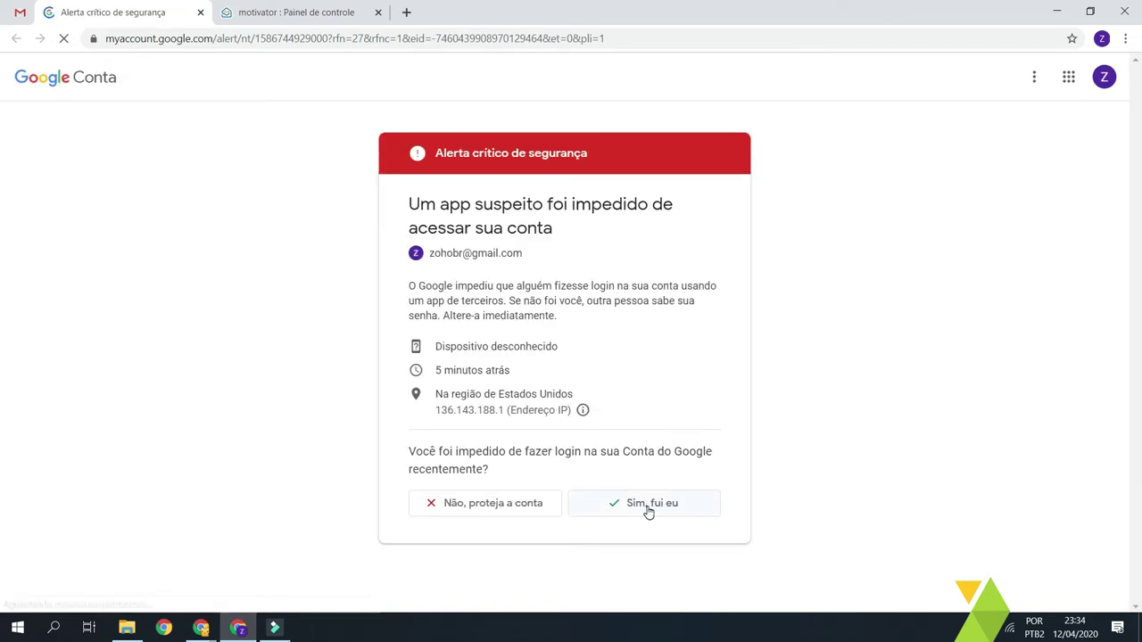
{"action": "left_click_drag", "start_coordinate": [548, 259], "coordinate": [446, 256]}
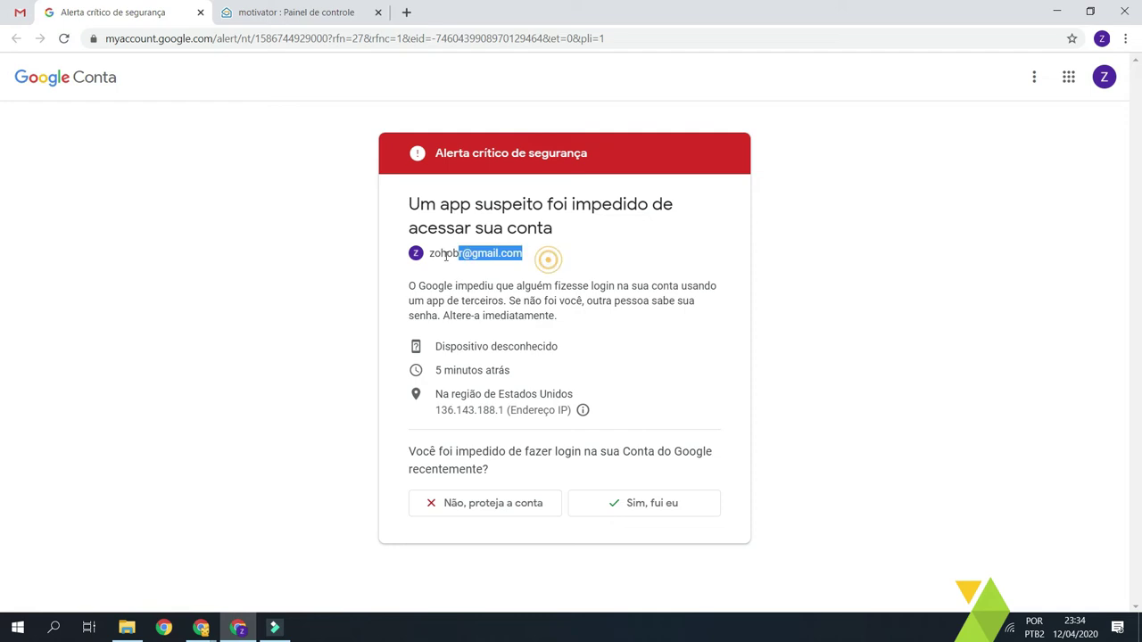
{"action": "left_click", "coordinate": [675, 513]}
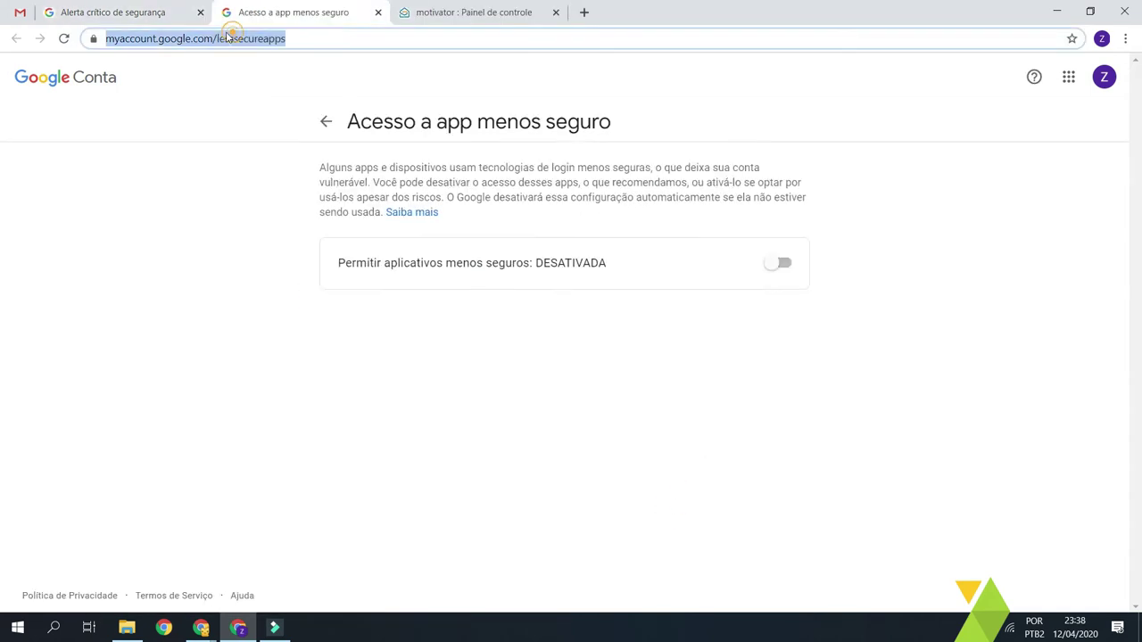
- Load myaccount.google.com/lesssecureapps in the browser
{"action": "left_click", "coordinate": [113, 13]}
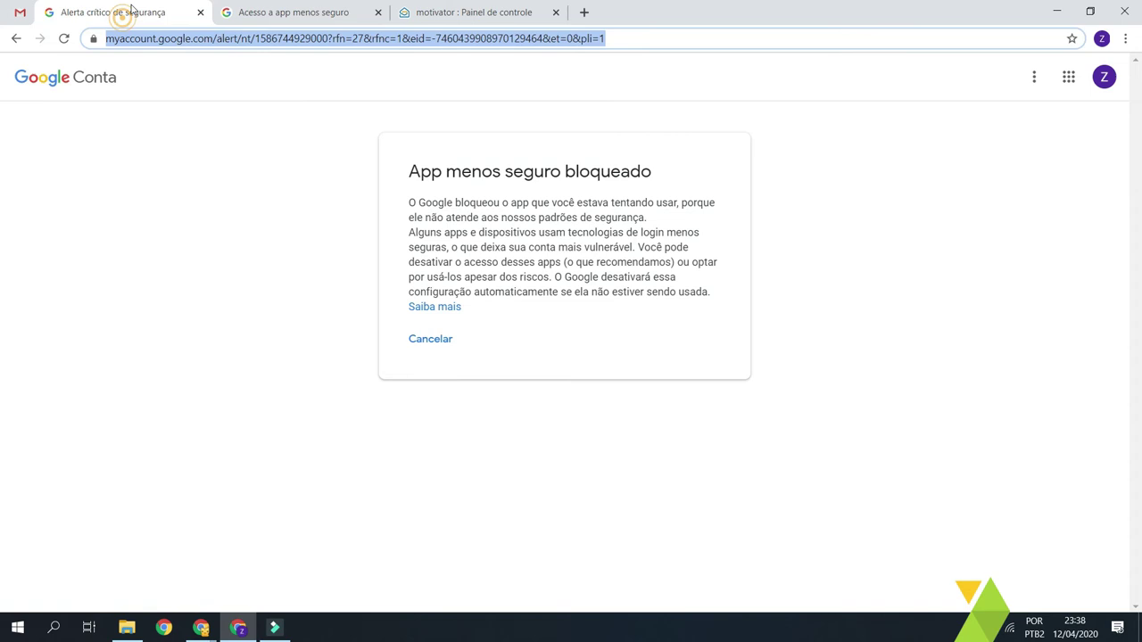
{"action": "left_click", "coordinate": [205, 40]}
{"action": "type", "text": "https://myaccount.google.com/lesssecureapps"}
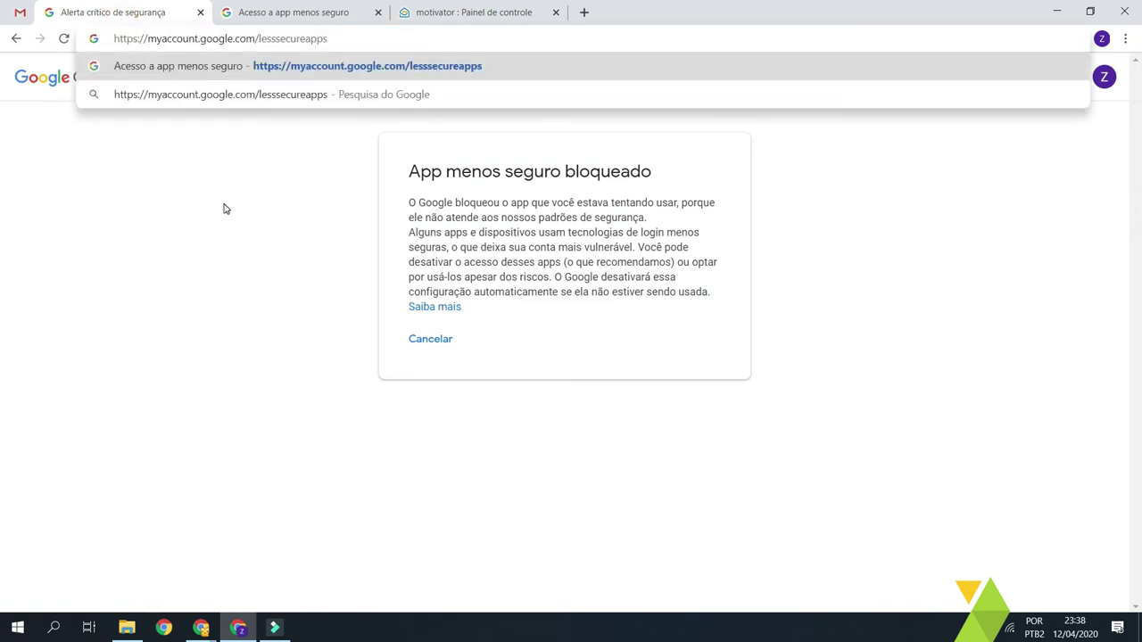
{"action": "key", "text": "Return"}
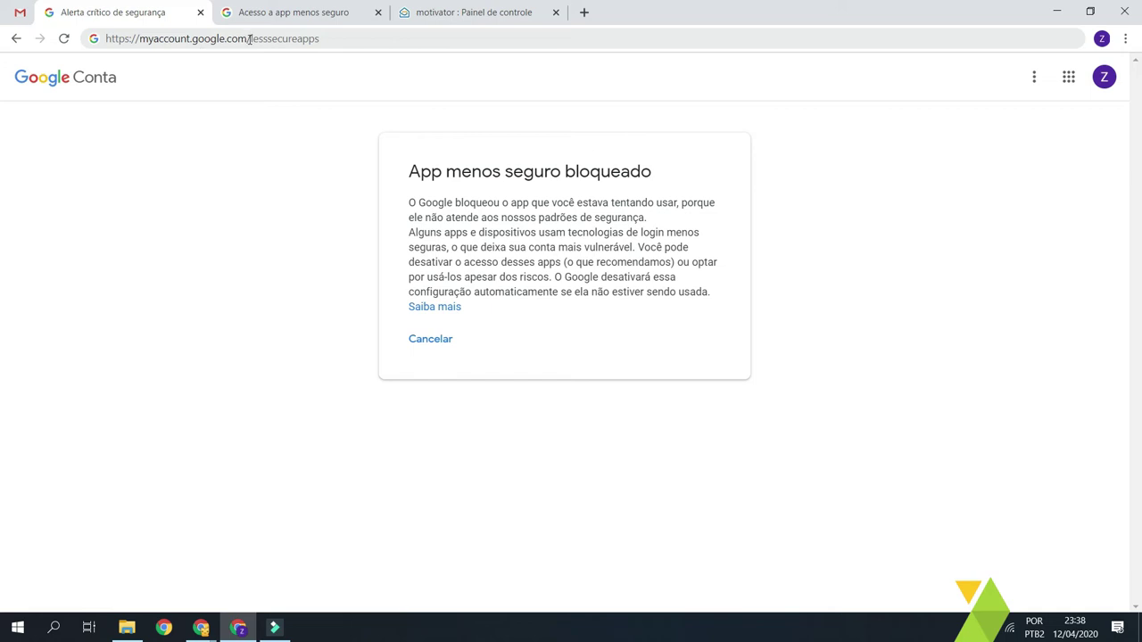
{"action": "left_click_drag", "start_coordinate": [251, 39], "coordinate": [257, 38]}
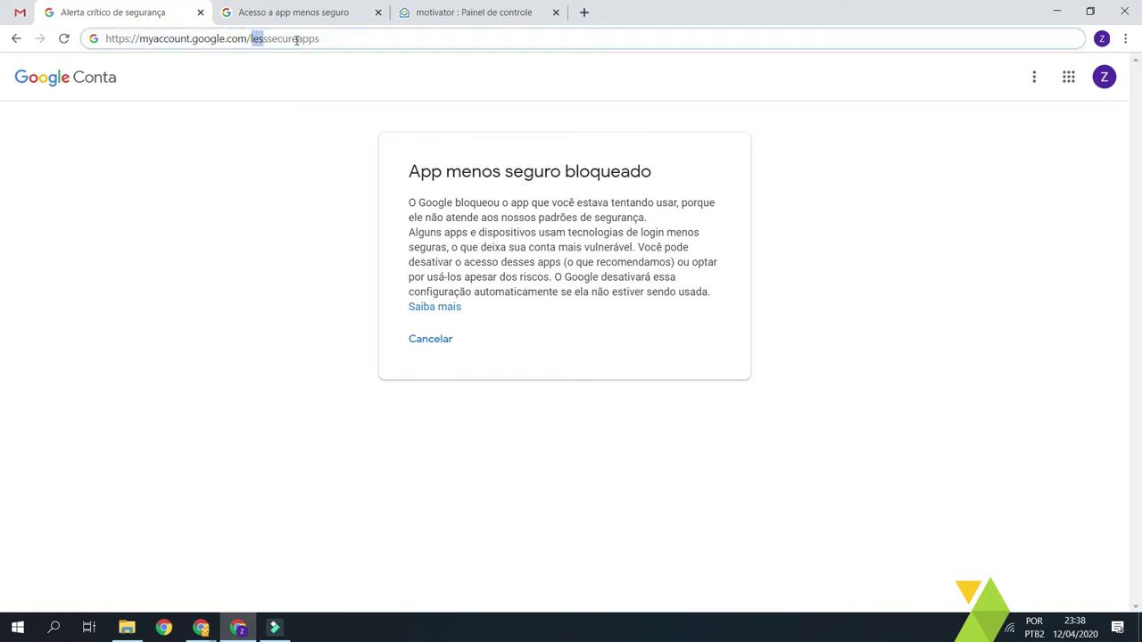
{"action": "left_click_drag", "start_coordinate": [321, 39], "coordinate": [269, 40]}
{"action": "left_click", "coordinate": [254, 38]}
{"action": "left_click", "coordinate": [276, 37]}
{"action": "left_click_drag", "start_coordinate": [270, 39], "coordinate": [299, 39]}
{"action": "left_click", "coordinate": [299, 39]}
{"action": "left_click_drag", "start_coordinate": [250, 39], "coordinate": [395, 56]}
{"action": "left_click", "coordinate": [377, 44]}
{"action": "key", "text": "Return"}
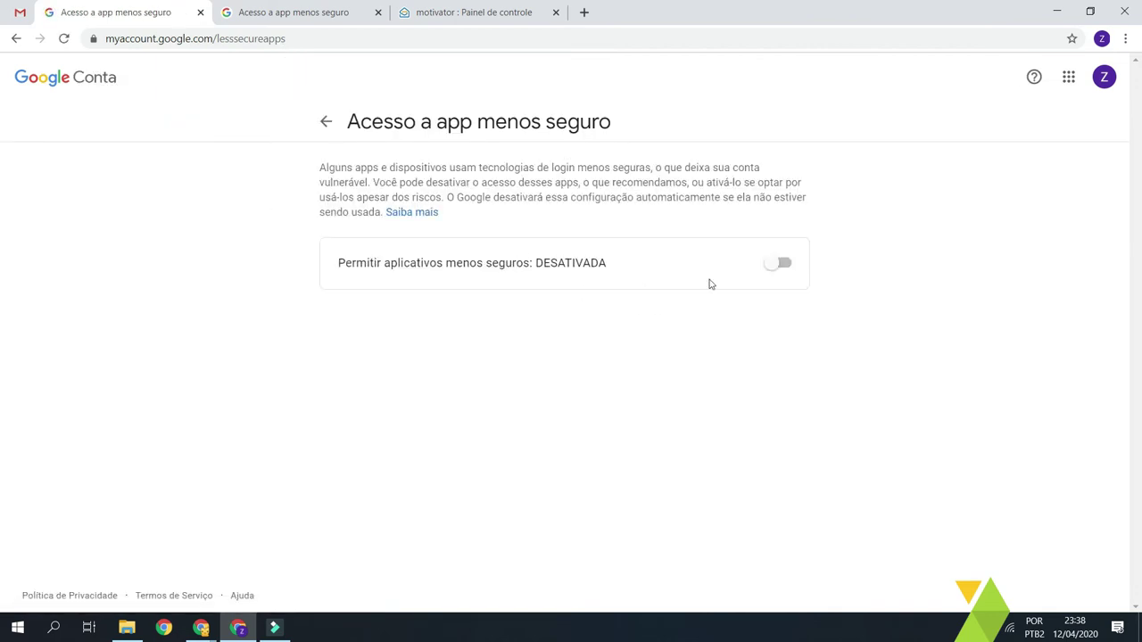
- Turn on 'Permitir aplicativos menos seguros' so it reads ATIVADA, then go back to Zoho
{"action": "left_click", "coordinate": [783, 265]}
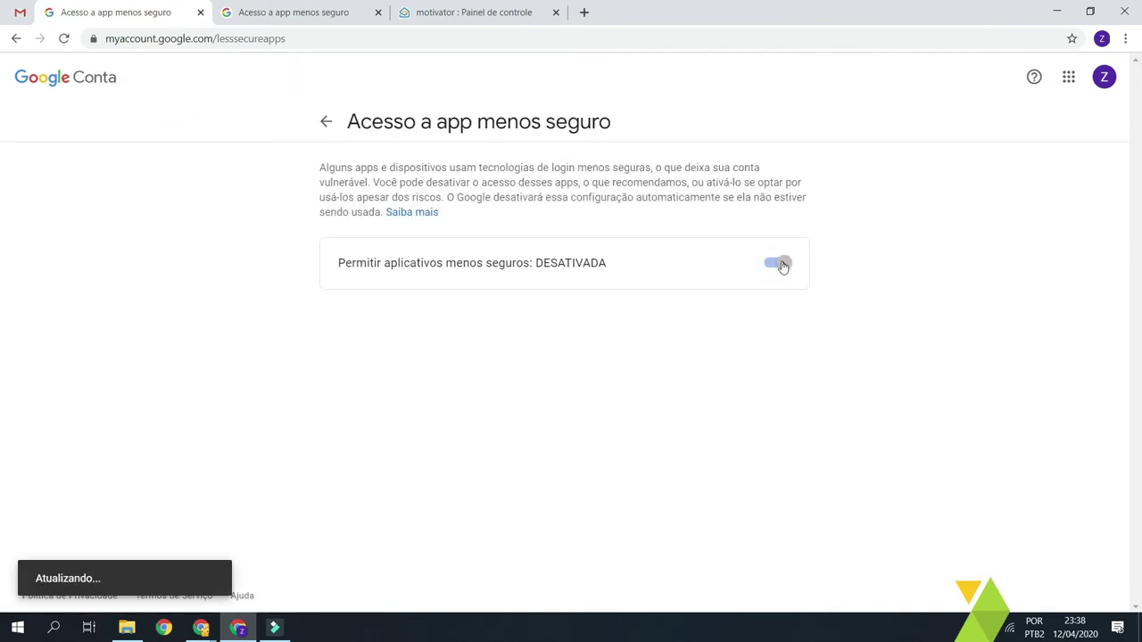
{"action": "left_click_drag", "start_coordinate": [314, 162], "coordinate": [497, 224]}
{"action": "left_click", "coordinate": [496, 226]}
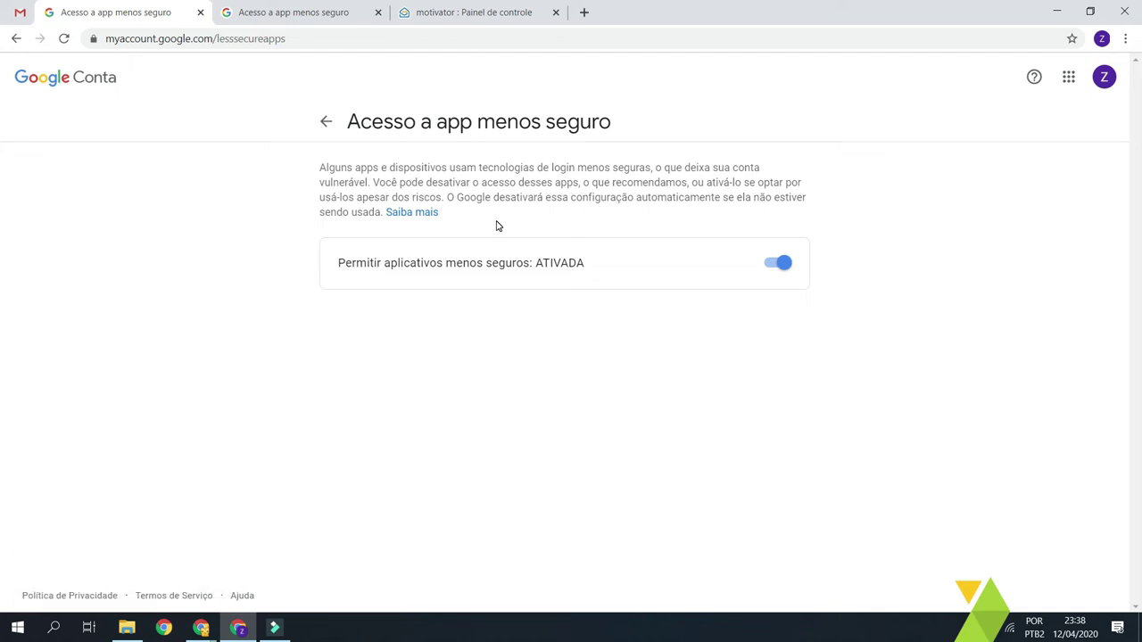
{"action": "left_click", "coordinate": [504, 18]}
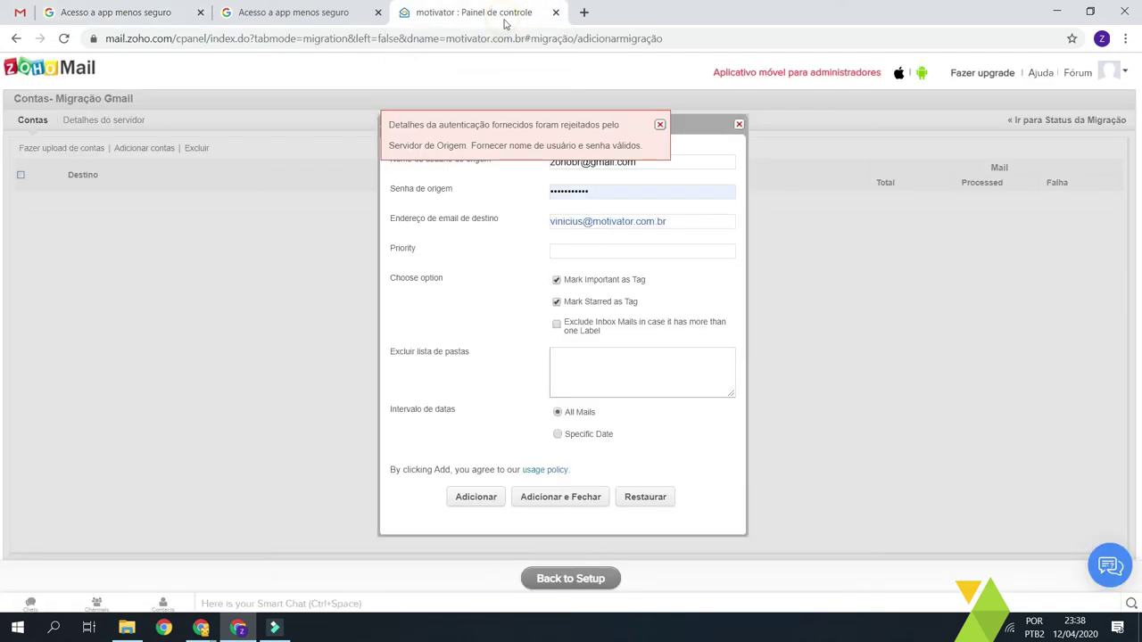
- Dismiss the authentication error and add the Gmail source account with Adicionar
{"action": "left_click", "coordinate": [660, 125]}
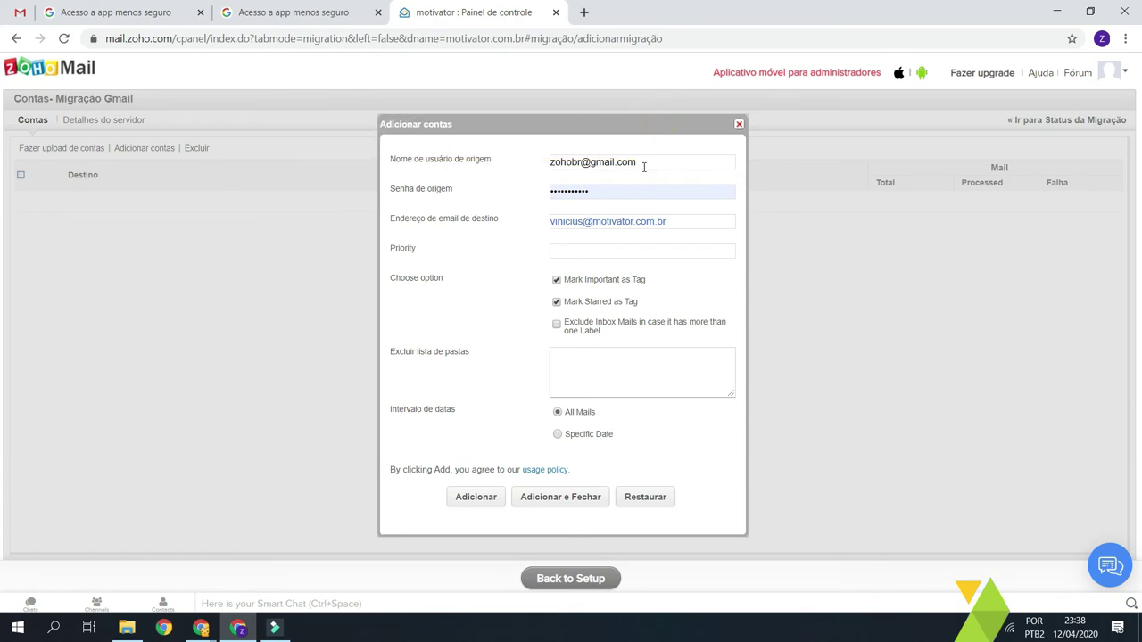
{"action": "left_click", "coordinate": [639, 163]}
{"action": "left_click", "coordinate": [523, 210]}
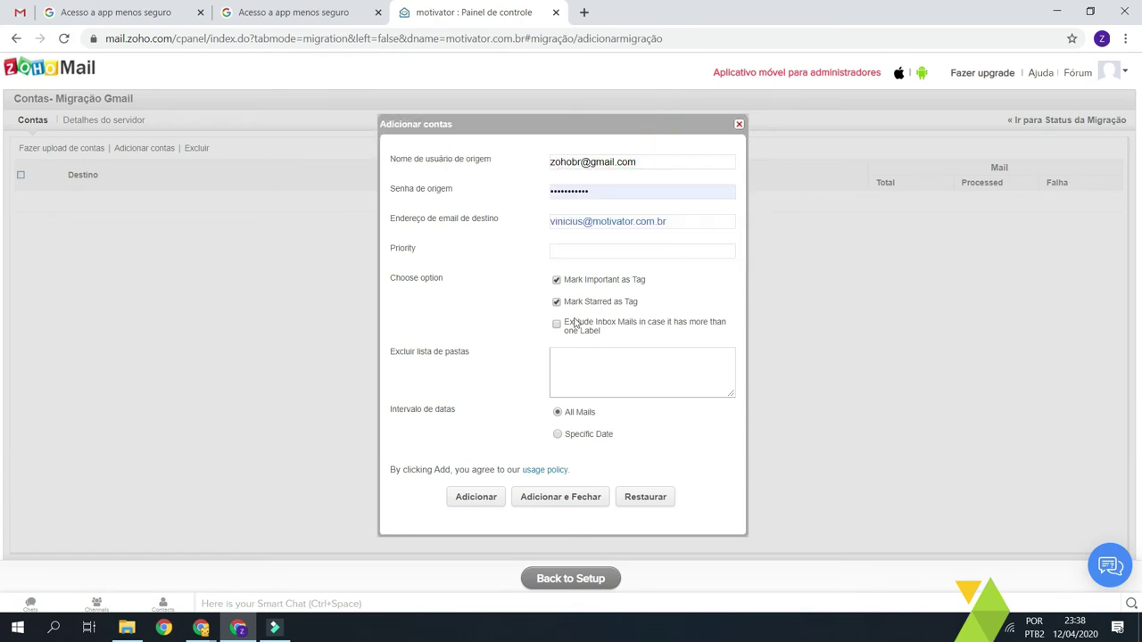
{"action": "left_click", "coordinate": [486, 503]}
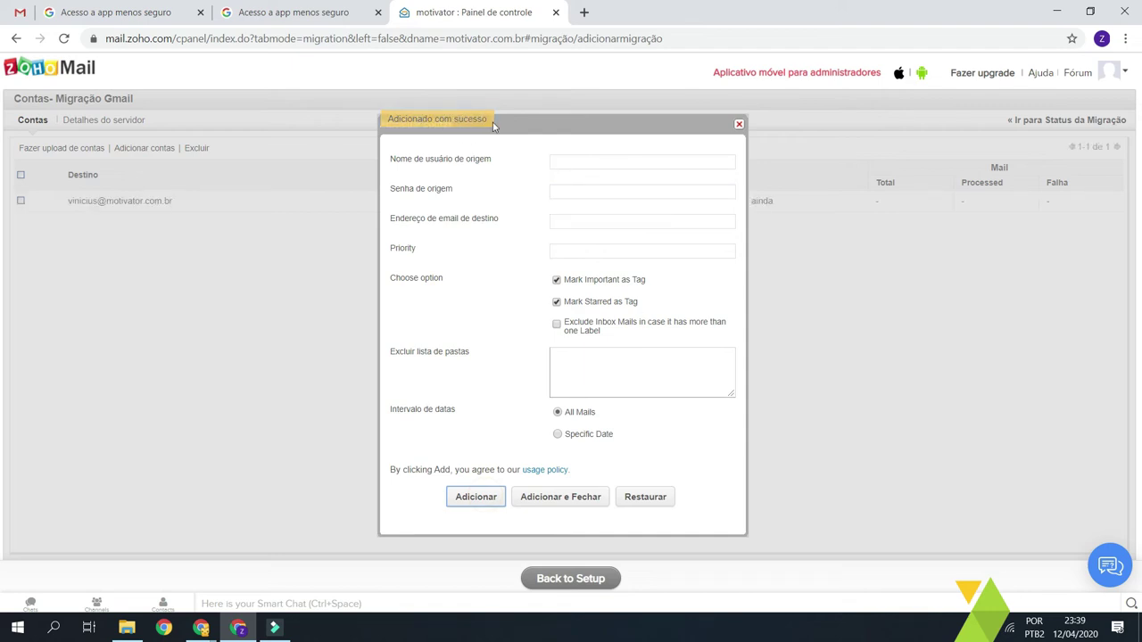
- Close the Adicionar contas form, leaving the account listed as 'Não começou ainda'
{"action": "left_click", "coordinate": [580, 162]}
{"action": "left_click", "coordinate": [507, 162]}
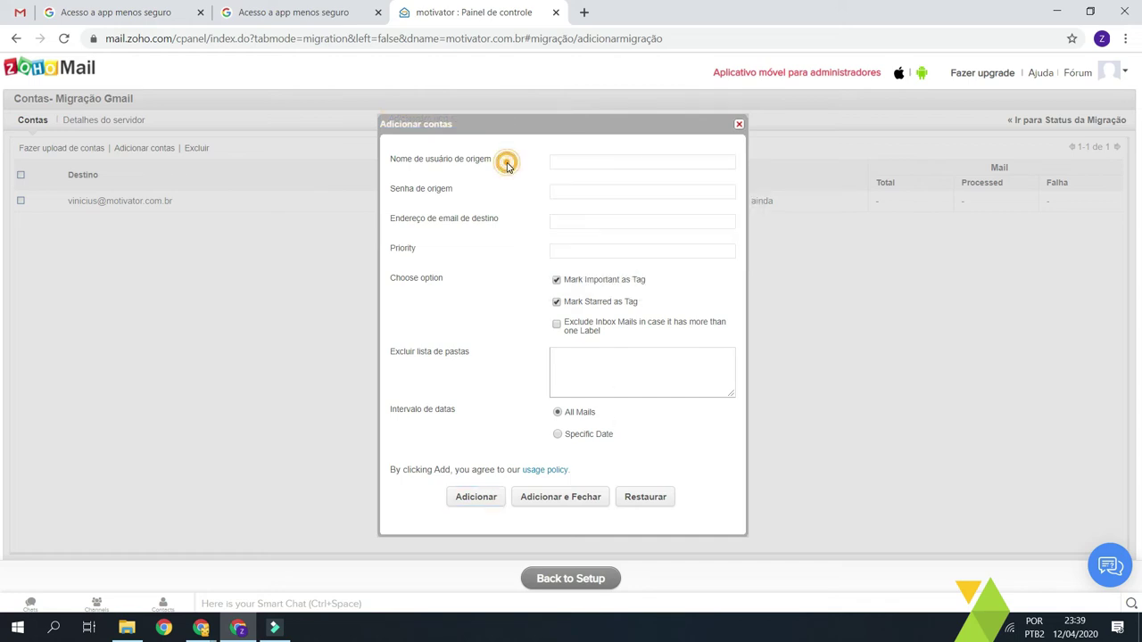
{"action": "left_click", "coordinate": [617, 160]}
{"action": "left_click", "coordinate": [515, 160]}
{"action": "left_click", "coordinate": [563, 159]}
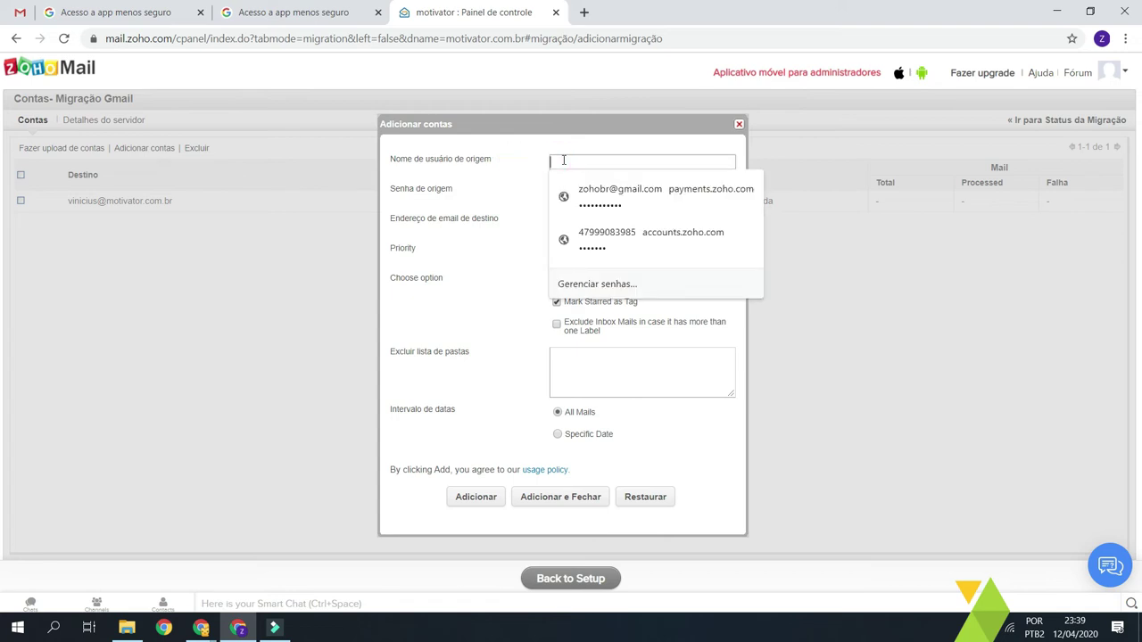
{"action": "left_click", "coordinate": [550, 163]}
{"action": "left_click", "coordinate": [524, 188]}
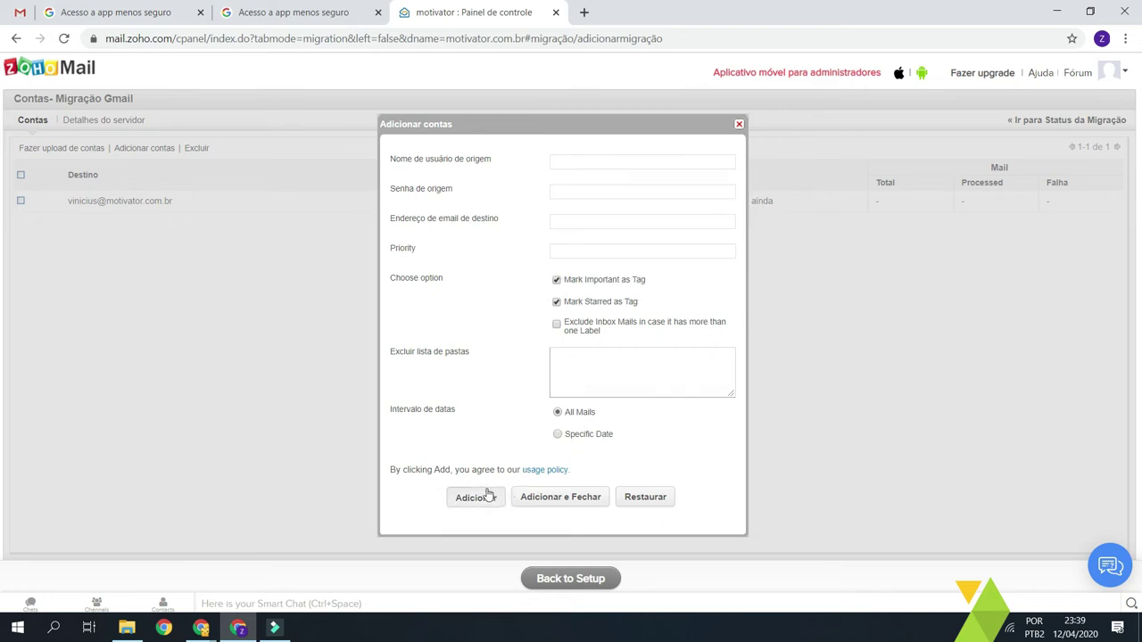
{"action": "left_click", "coordinate": [739, 125]}
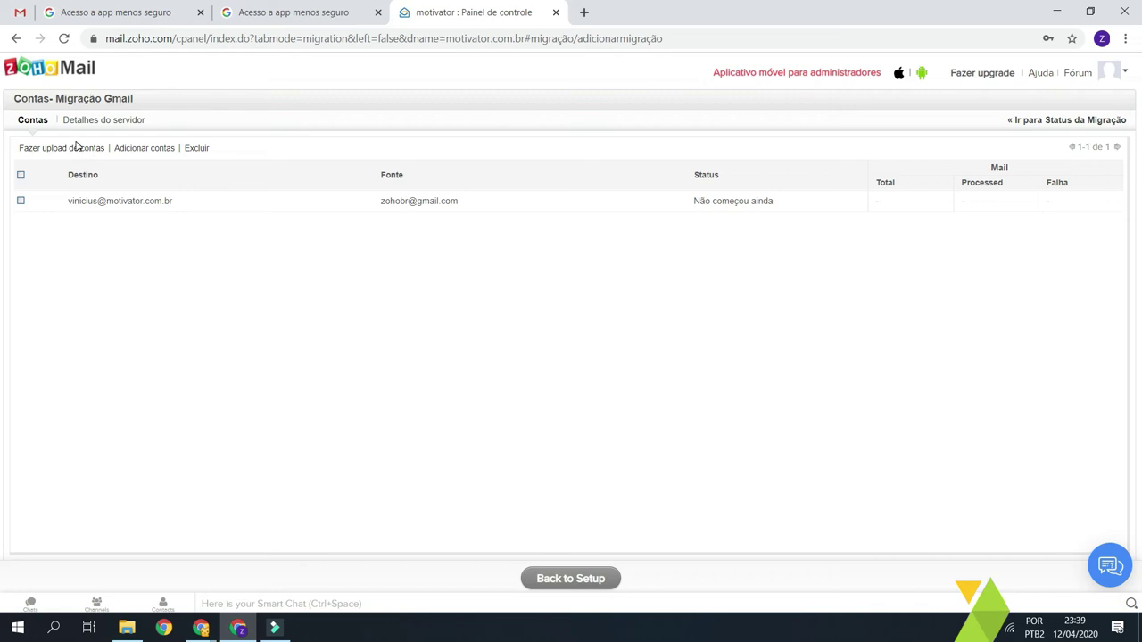
- Start the Migração Gmail migration from Status da Migração and open its account list
{"action": "left_click", "coordinate": [210, 267]}
{"action": "left_click", "coordinate": [818, 287]}
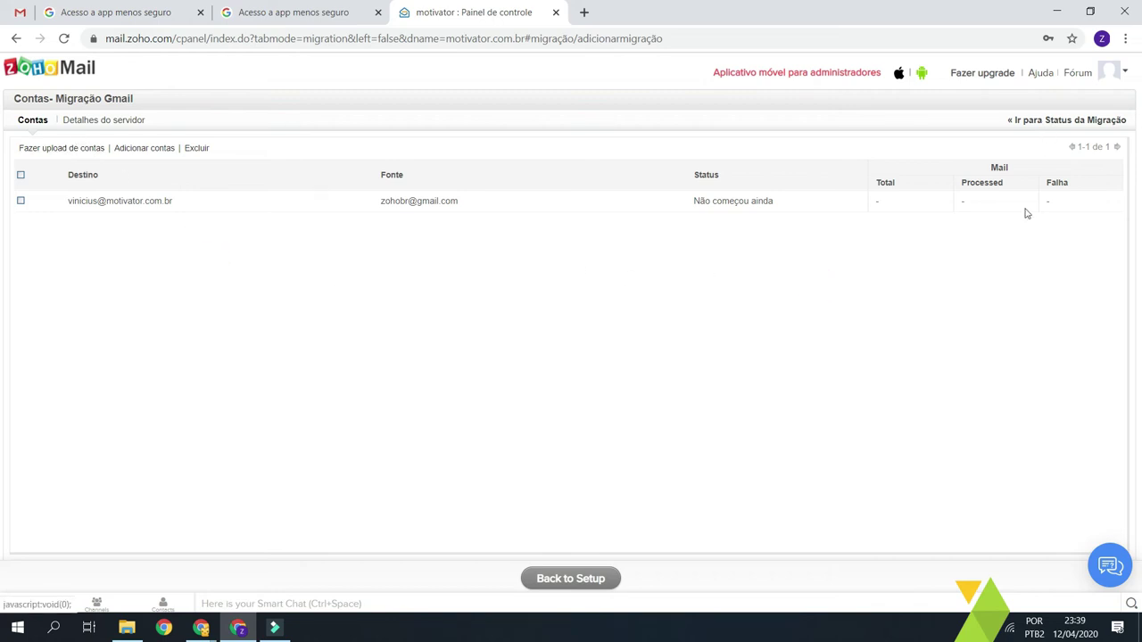
{"action": "left_click", "coordinate": [973, 298]}
{"action": "left_click", "coordinate": [1081, 120]}
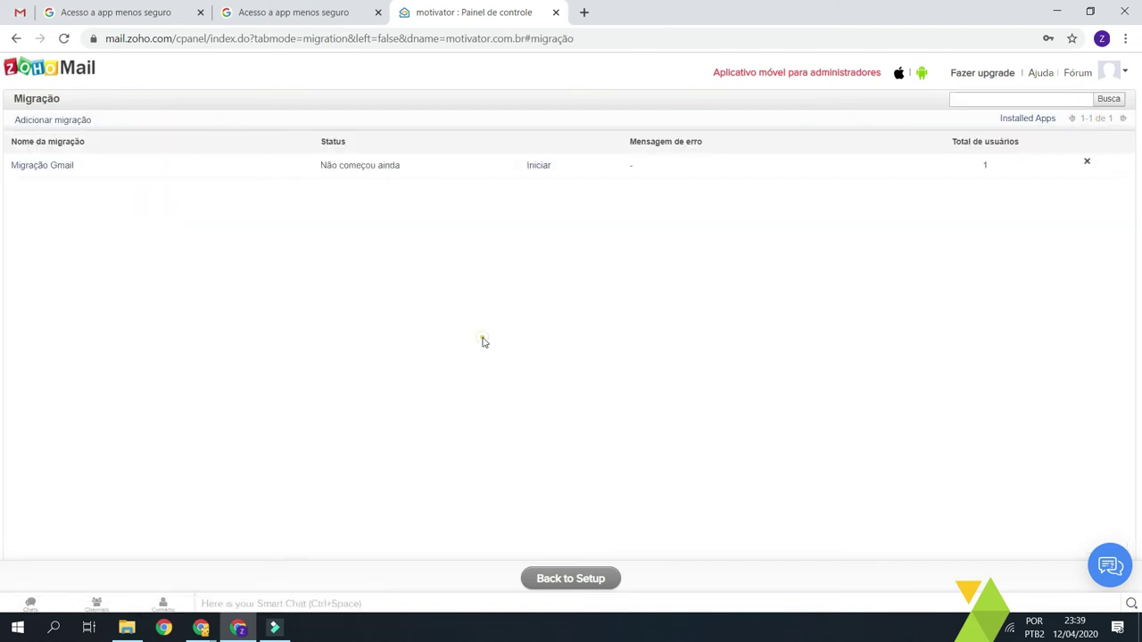
{"action": "left_click", "coordinate": [538, 166]}
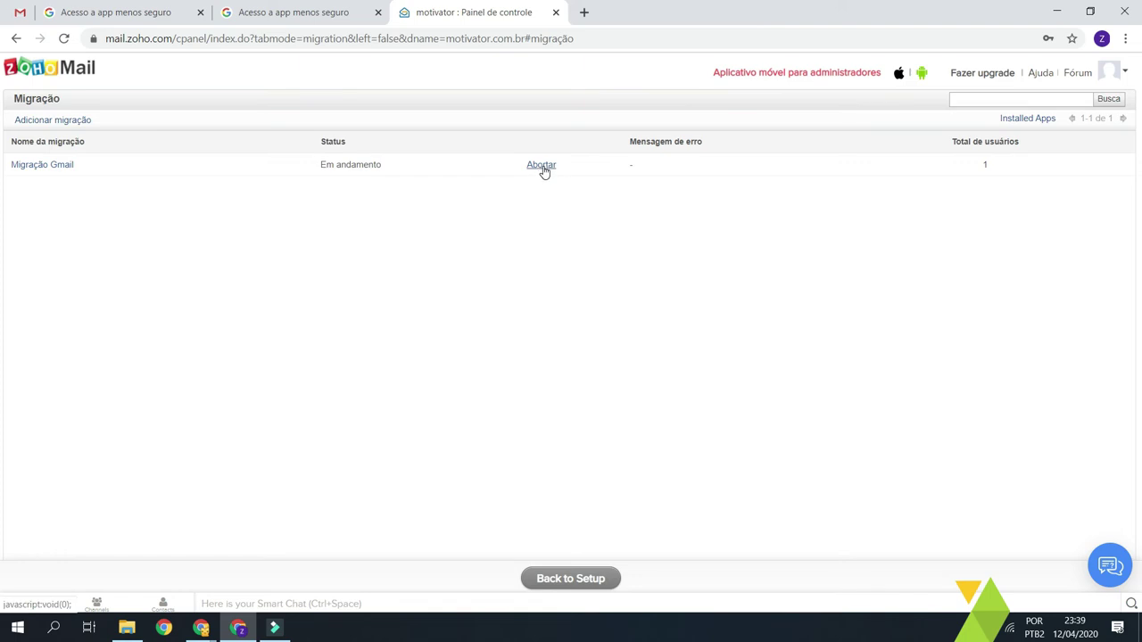
{"action": "left_click", "coordinate": [53, 167]}
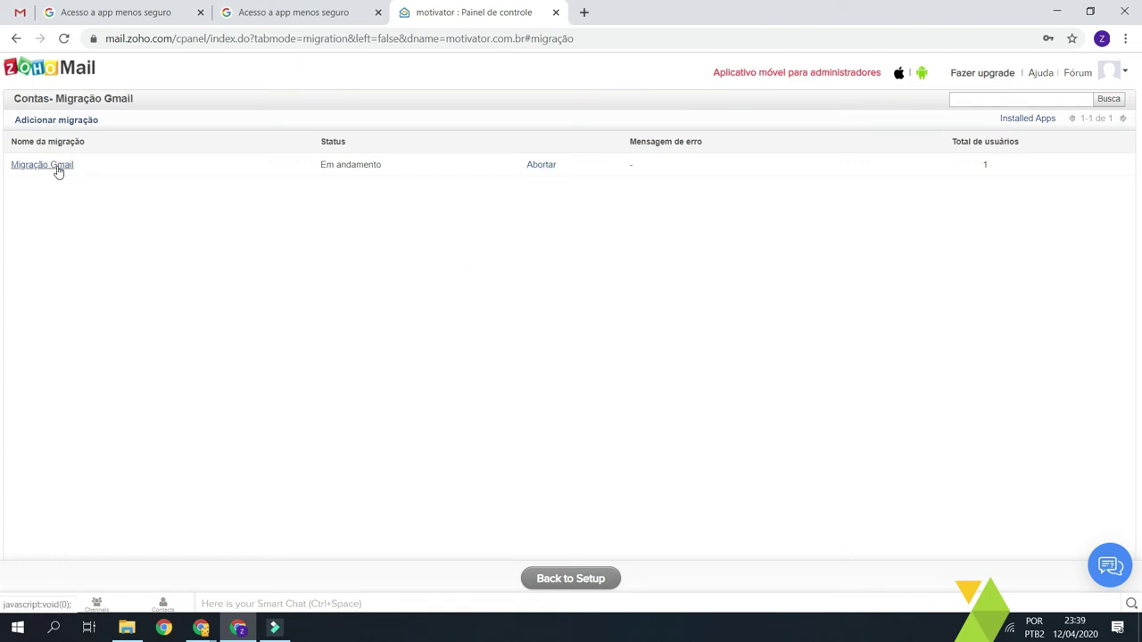
{"action": "left_click", "coordinate": [54, 167]}
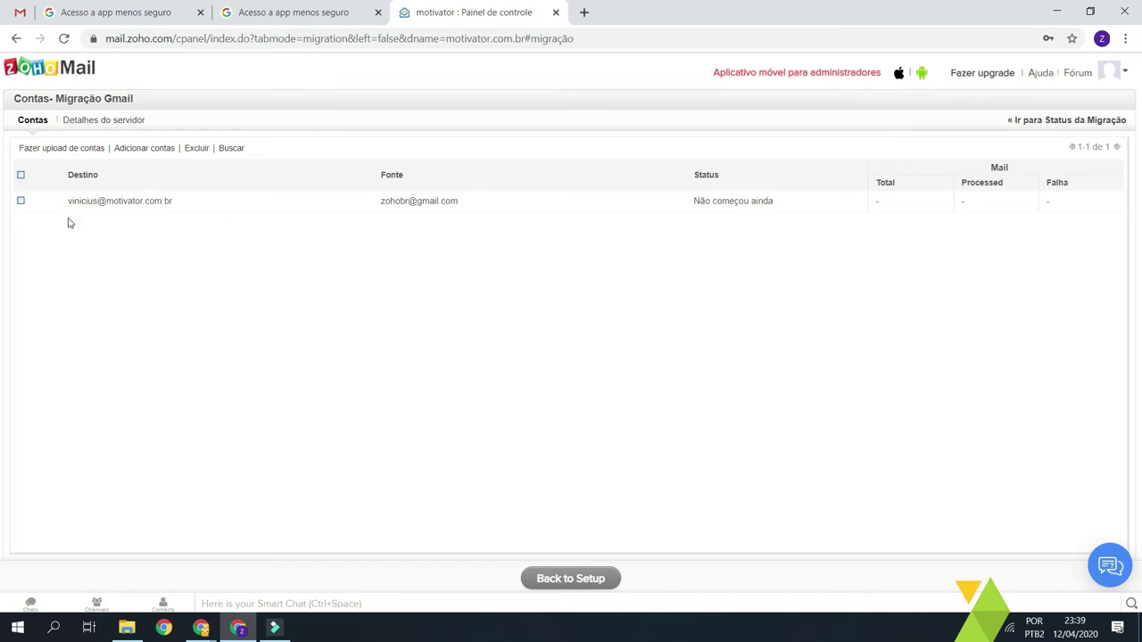
- Inspect the Contas - Migração Gmail page, confirming the account status reads 'Em andamento'
{"action": "left_click", "coordinate": [191, 357]}
{"action": "left_click", "coordinate": [1074, 198]}
{"action": "left_click", "coordinate": [946, 259]}
{"action": "left_click", "coordinate": [1052, 235]}
{"action": "left_click", "coordinate": [946, 220]}
{"action": "double_click", "coordinate": [910, 179]}
{"action": "left_click", "coordinate": [927, 229]}
{"action": "double_click", "coordinate": [1006, 182]}
{"action": "left_click", "coordinate": [1051, 226]}
{"action": "double_click", "coordinate": [1066, 182]}
{"action": "left_click", "coordinate": [1071, 280]}
{"action": "double_click", "coordinate": [912, 181]}
{"action": "left_click", "coordinate": [972, 293]}
- Return to the domain setup wizard with Back to Setup
{"action": "left_click", "coordinate": [894, 239]}
{"action": "left_click", "coordinate": [556, 446]}
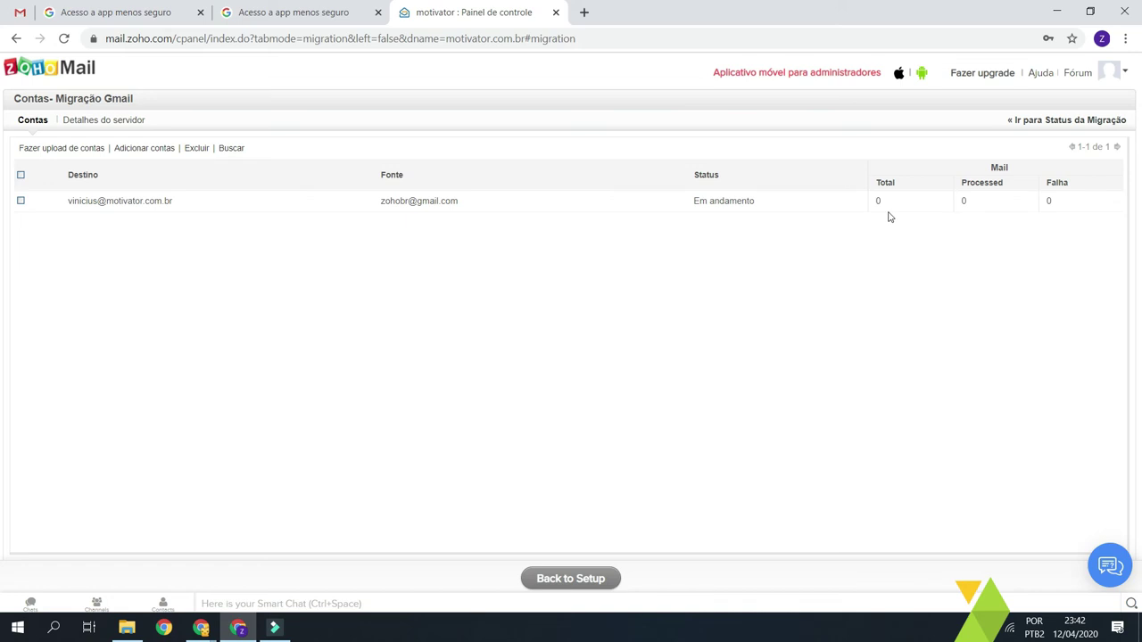
{"action": "left_click", "coordinate": [579, 585]}
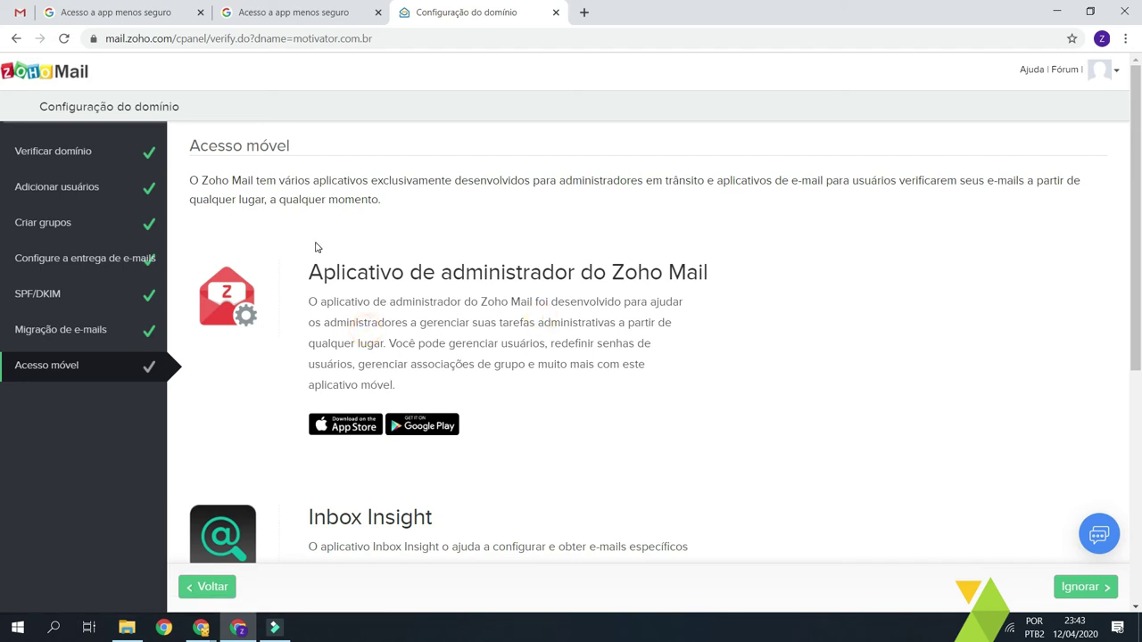
- Scroll through Acesso móvel, highlighting the admin, Inbox Insight and Zoho Mail app headings
{"action": "scroll", "coordinate": [408, 339], "scroll_direction": "down", "scroll_amount": 1}
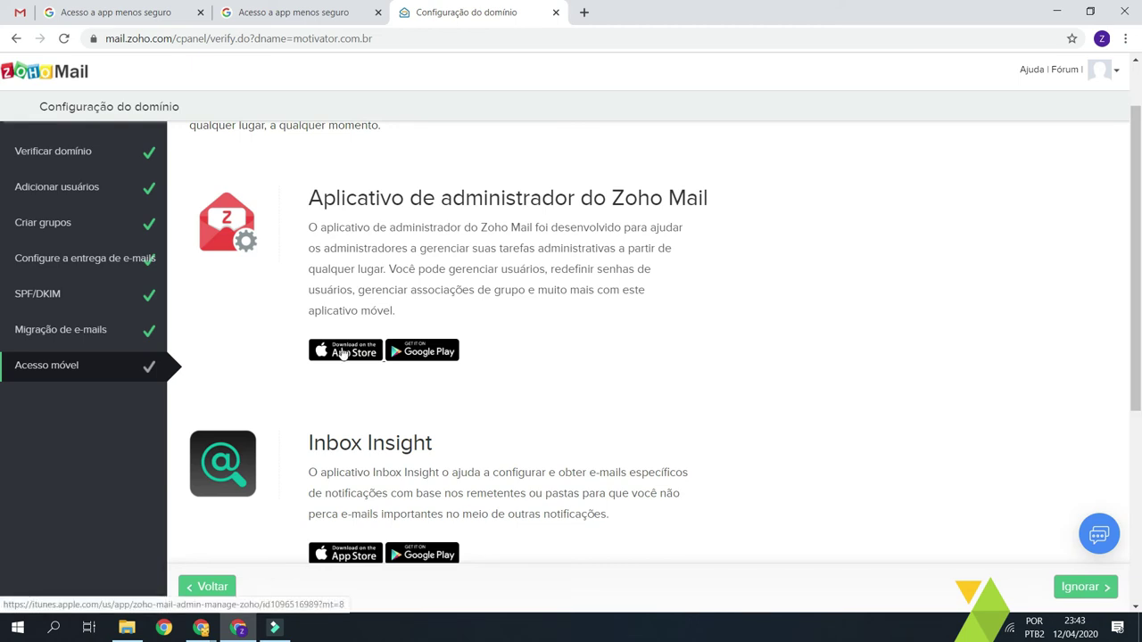
{"action": "scroll", "coordinate": [446, 572], "scroll_direction": "up", "scroll_amount": 1}
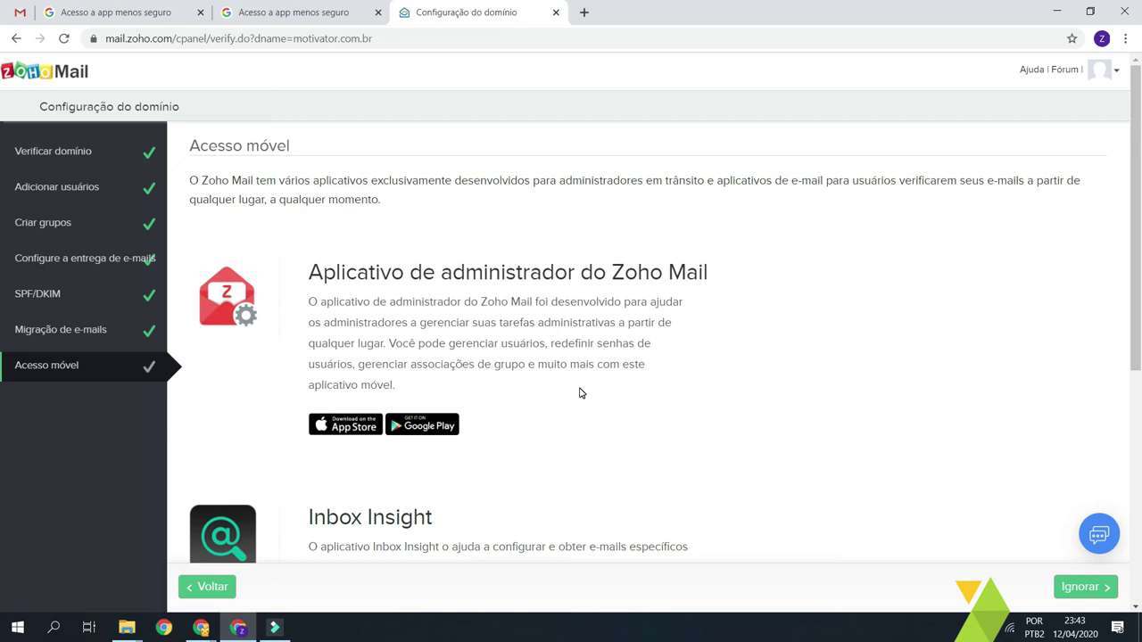
{"action": "scroll", "coordinate": [576, 393], "scroll_direction": "down", "scroll_amount": 2}
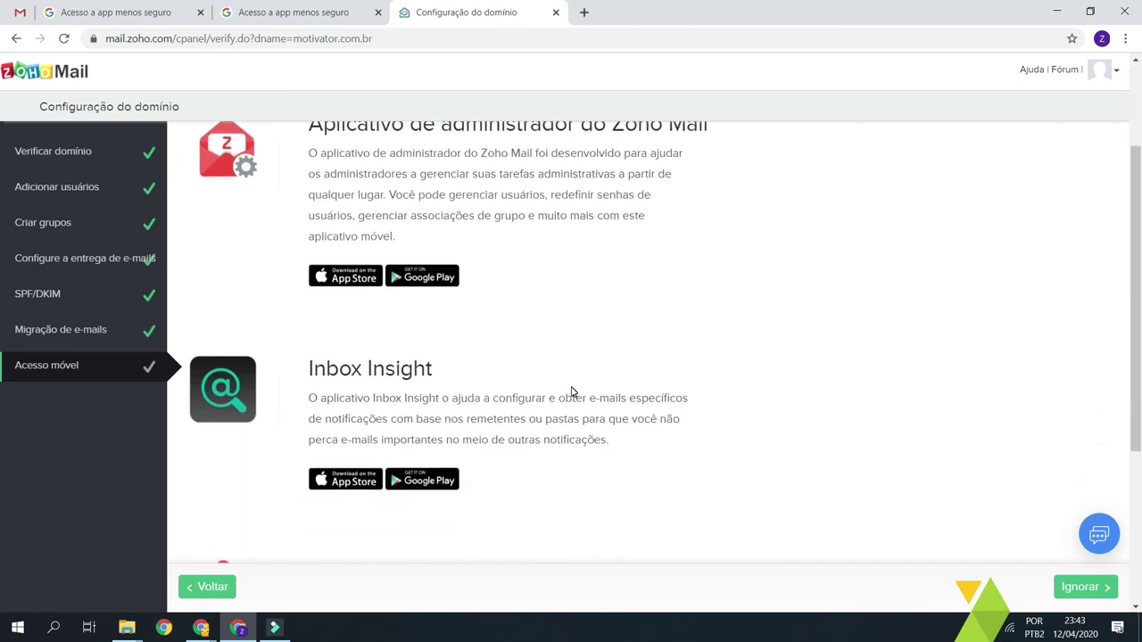
{"action": "scroll", "coordinate": [573, 392], "scroll_direction": "up", "scroll_amount": 2}
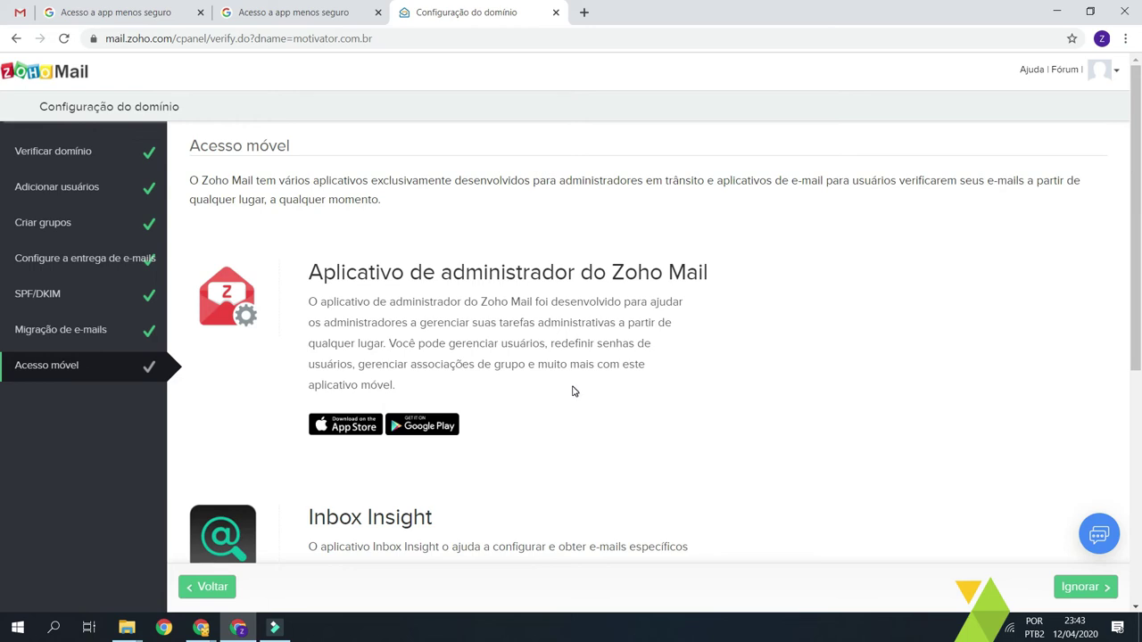
{"action": "scroll", "coordinate": [573, 392], "scroll_direction": "down", "scroll_amount": 1}
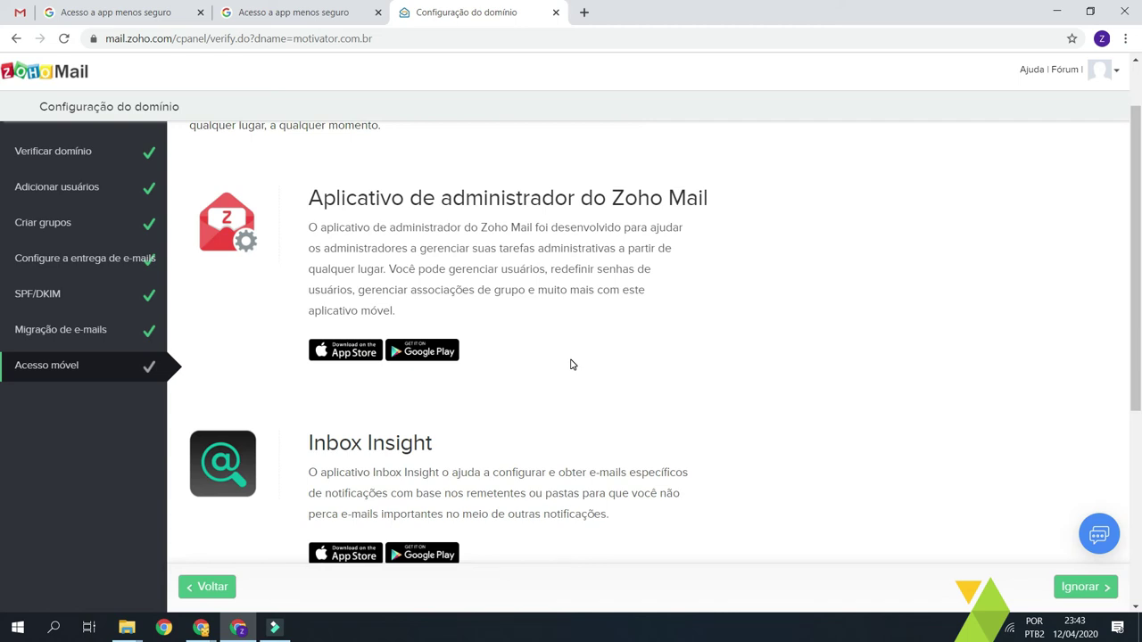
{"action": "scroll", "coordinate": [572, 363], "scroll_direction": "down", "scroll_amount": 1}
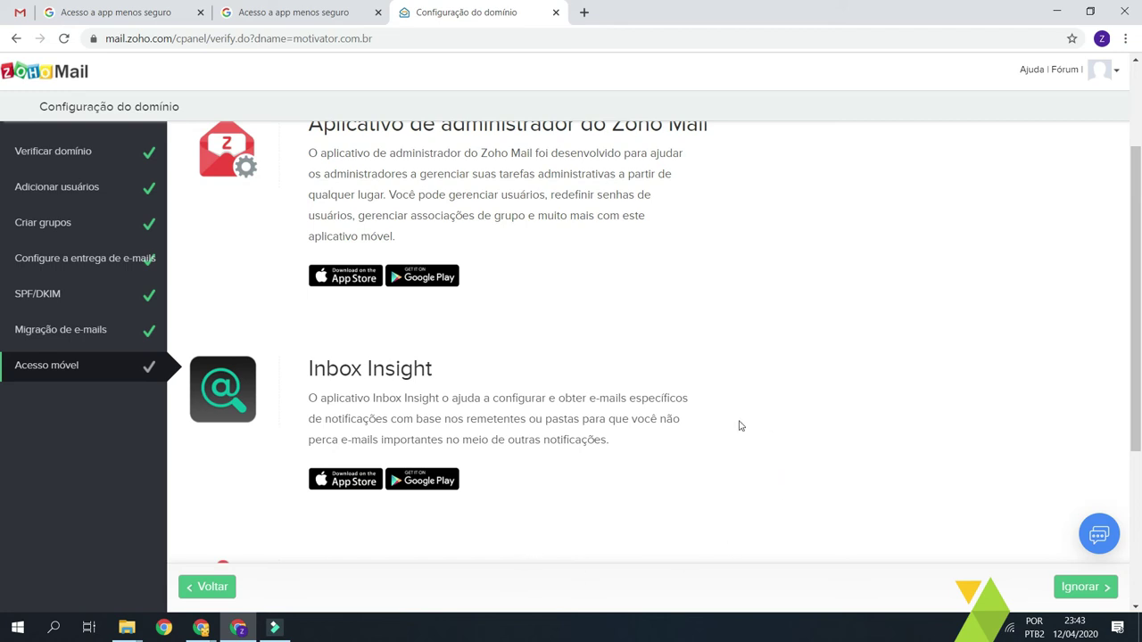
{"action": "scroll", "coordinate": [393, 499], "scroll_direction": "down", "scroll_amount": 3}
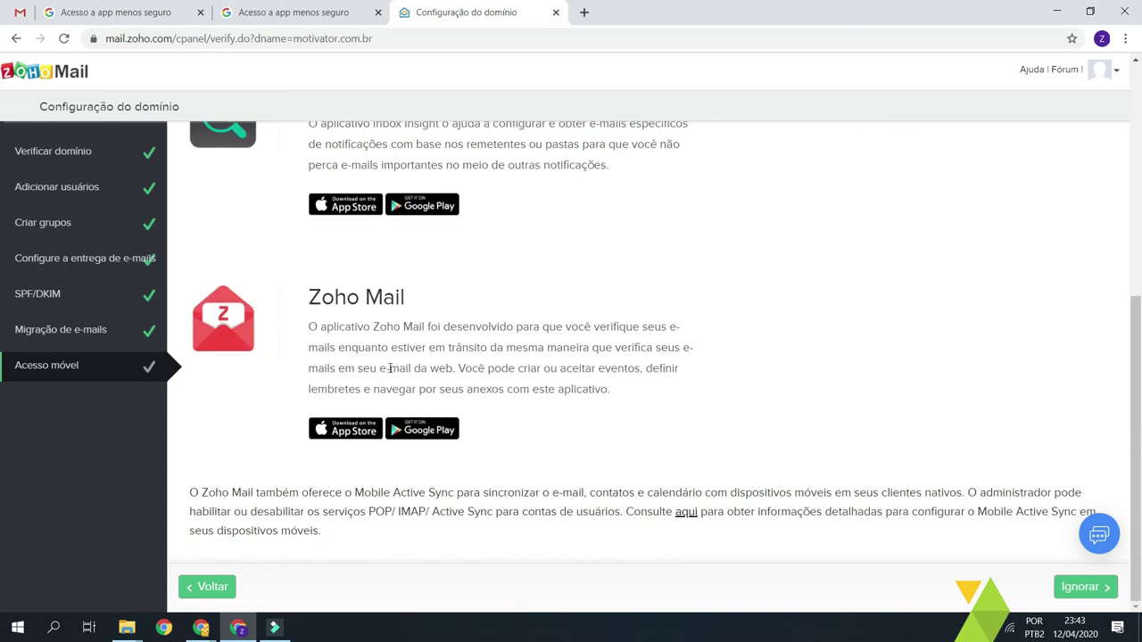
{"action": "scroll", "coordinate": [433, 384], "scroll_direction": "up", "scroll_amount": 5}
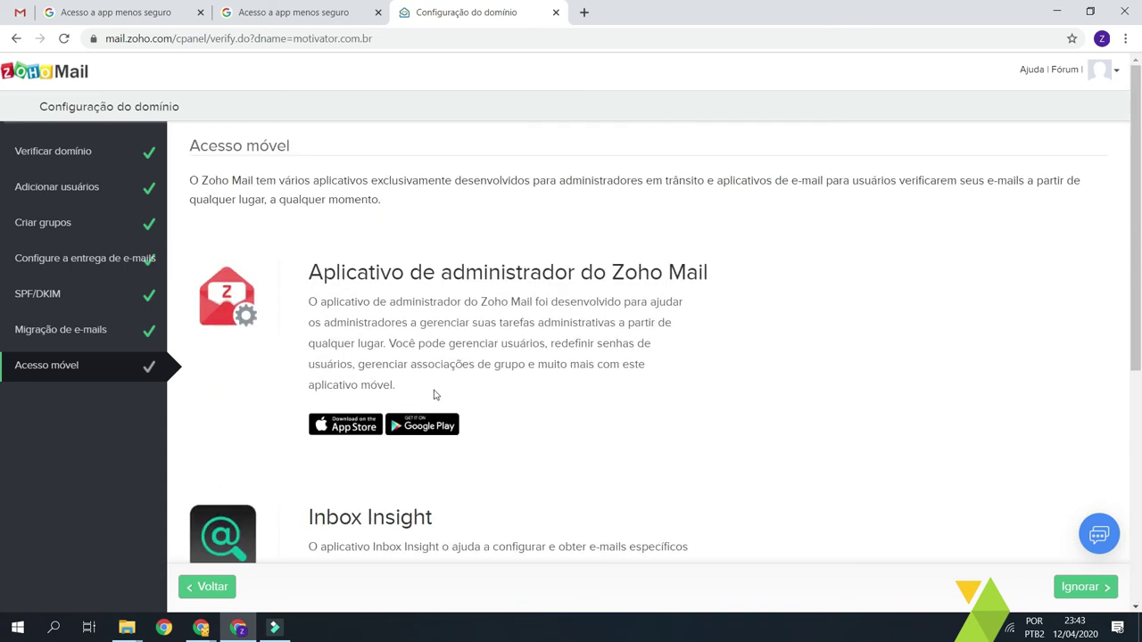
{"action": "left_click_drag", "start_coordinate": [305, 272], "coordinate": [928, 275]}
{"action": "scroll", "coordinate": [359, 447], "scroll_direction": "down", "scroll_amount": 3}
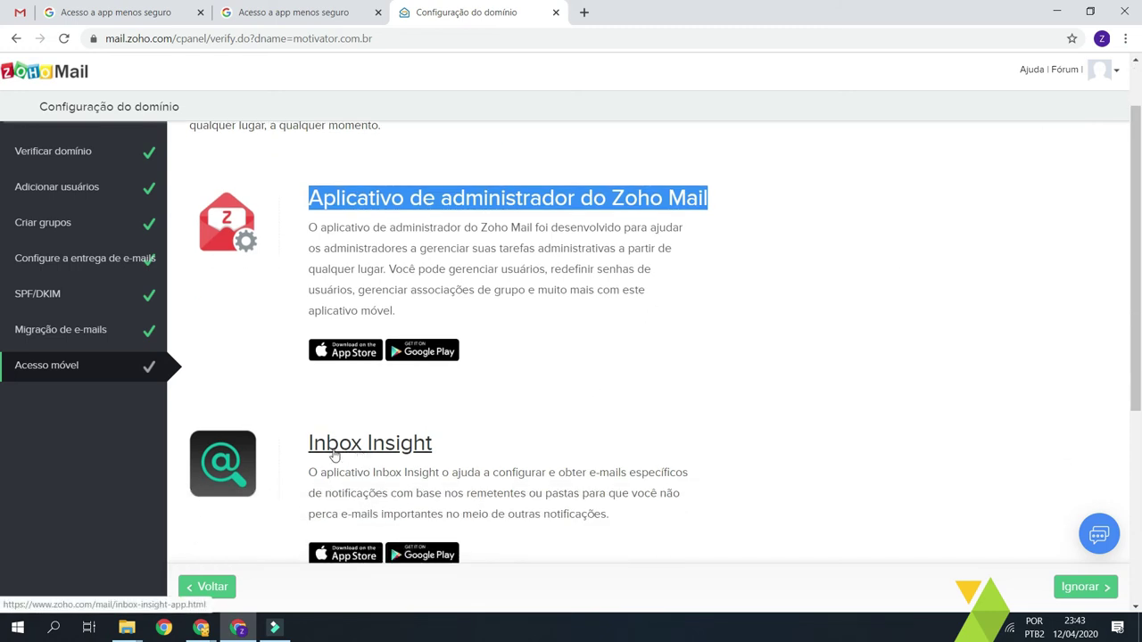
{"action": "scroll", "coordinate": [419, 348], "scroll_direction": "down", "scroll_amount": 3}
{"action": "left_click_drag", "start_coordinate": [306, 300], "coordinate": [619, 297]}
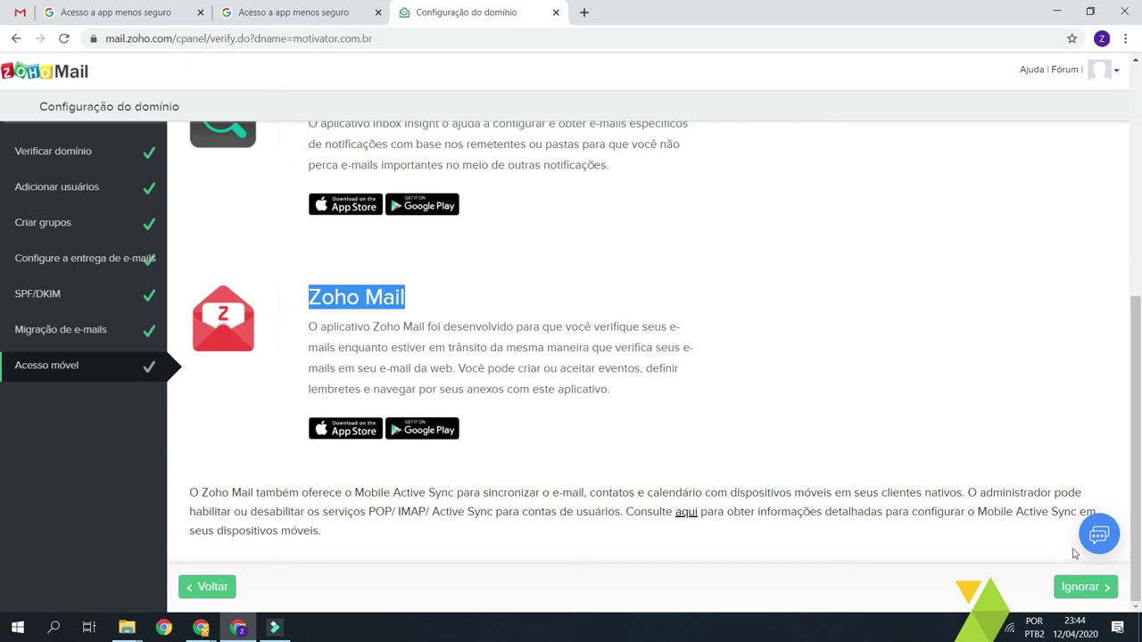
- Skip the optional Acesso móvel step to complete the setup wizard
{"action": "left_click", "coordinate": [937, 372]}
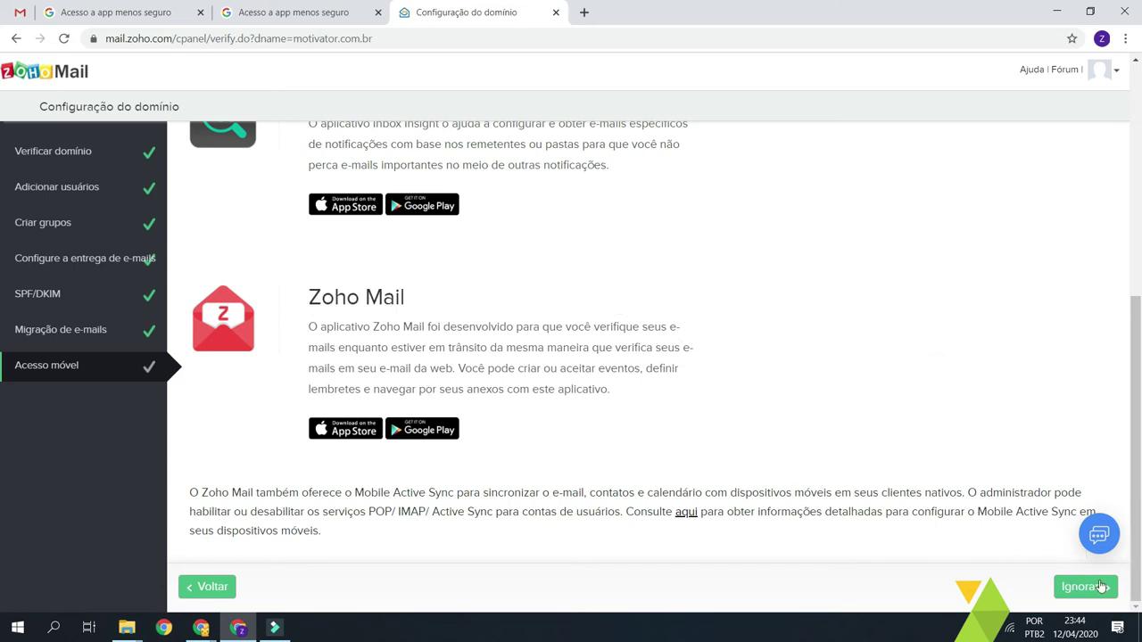
{"action": "left_click", "coordinate": [895, 362]}
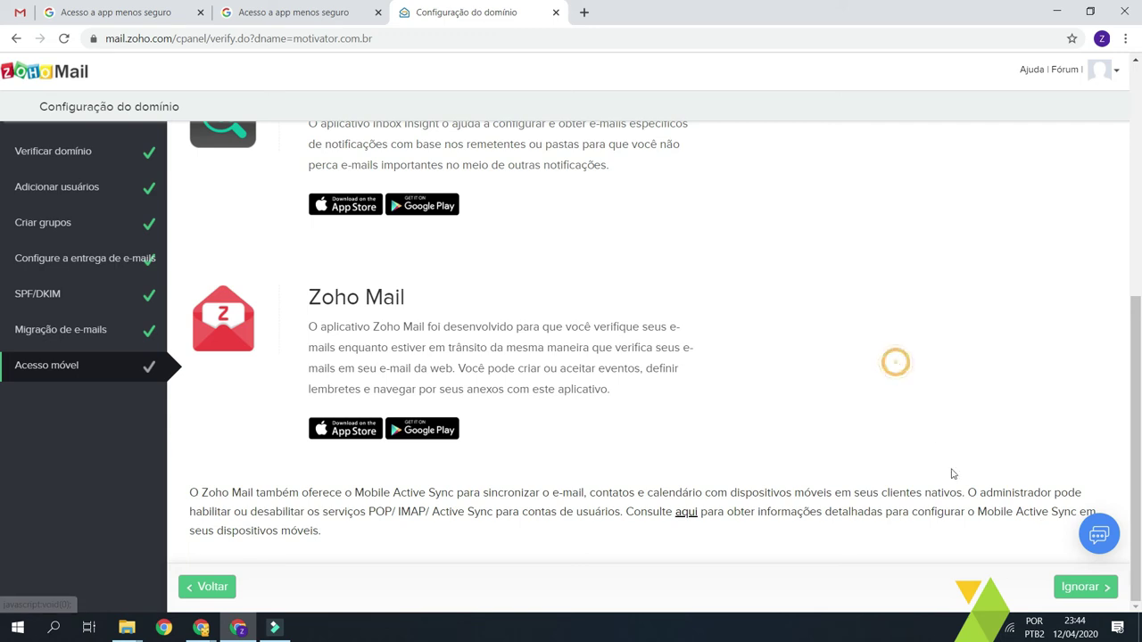
{"action": "left_click", "coordinate": [1083, 589]}
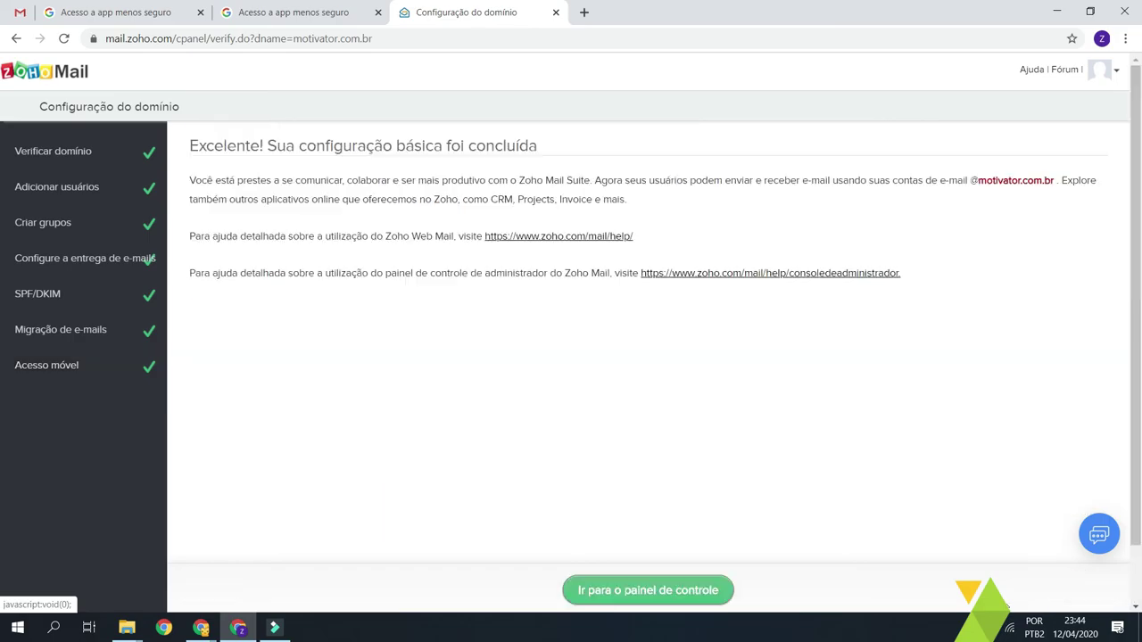
{"action": "left_click", "coordinate": [774, 337]}
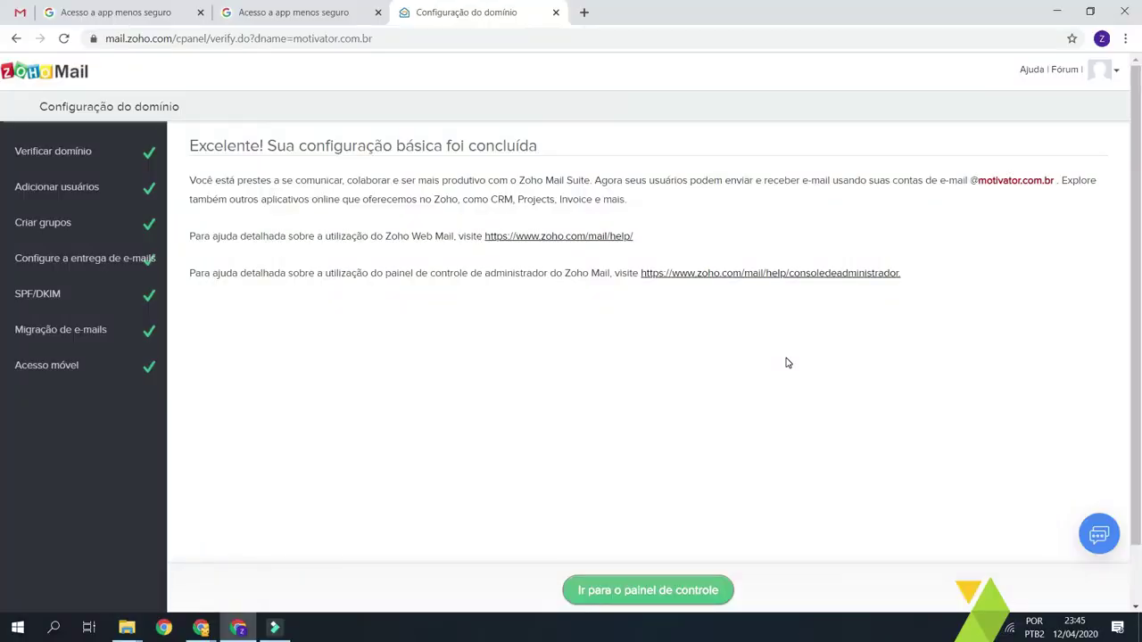
- From the completion page, go to the admin control panel via 'Ir para o painel de controle'
{"action": "double_click", "coordinate": [412, 146]}
{"action": "left_click", "coordinate": [540, 367]}
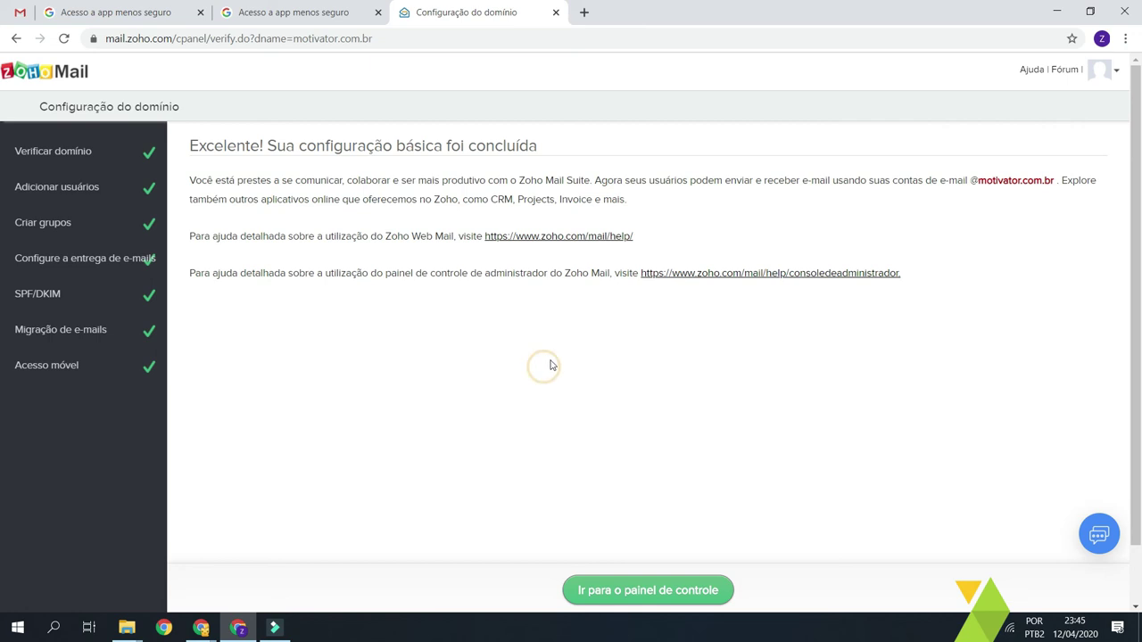
{"action": "left_click", "coordinate": [651, 490]}
{"action": "left_click", "coordinate": [663, 506]}
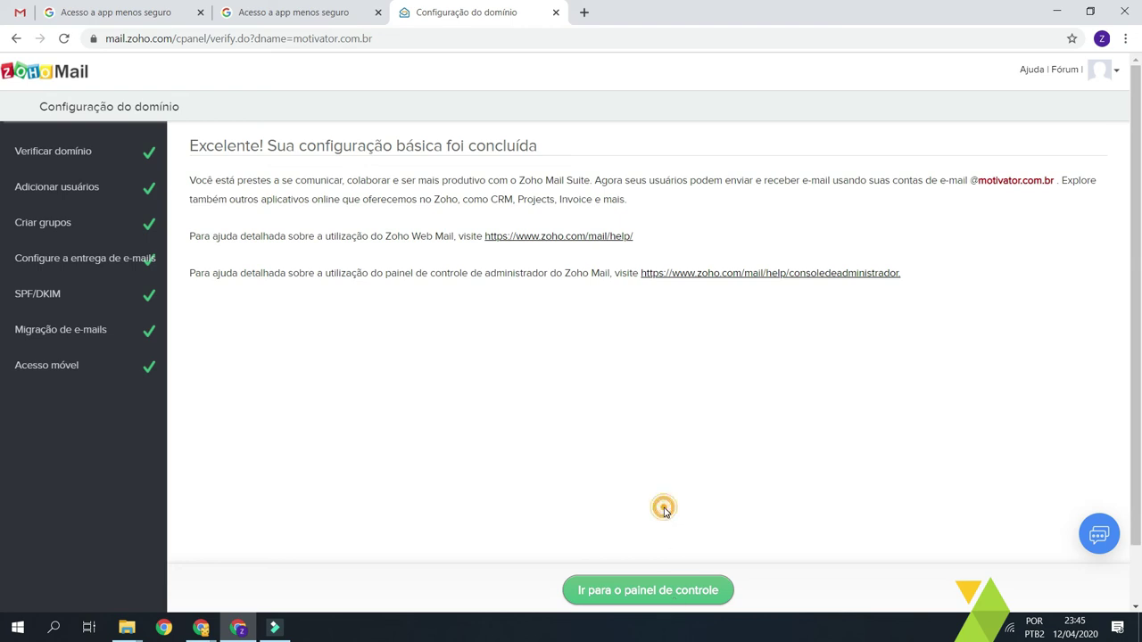
{"action": "left_click", "coordinate": [666, 591]}
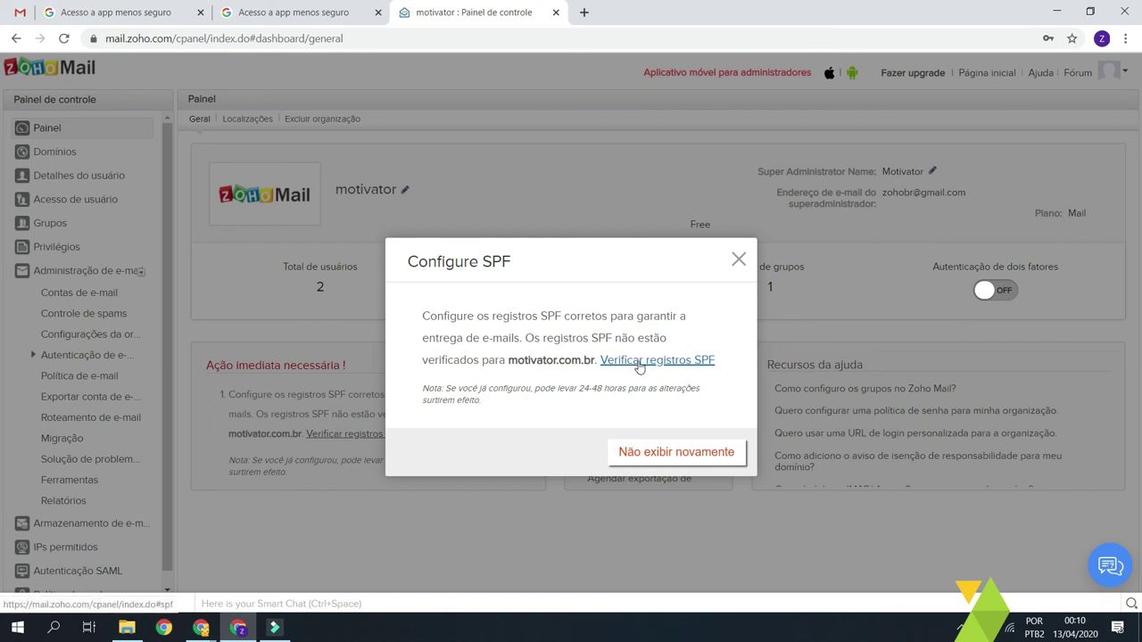
- Verify motivator.com.br's SPF records, then dismiss the dashboard SPF reminder with 'Não exibir novamente'
{"action": "left_click", "coordinate": [661, 361]}
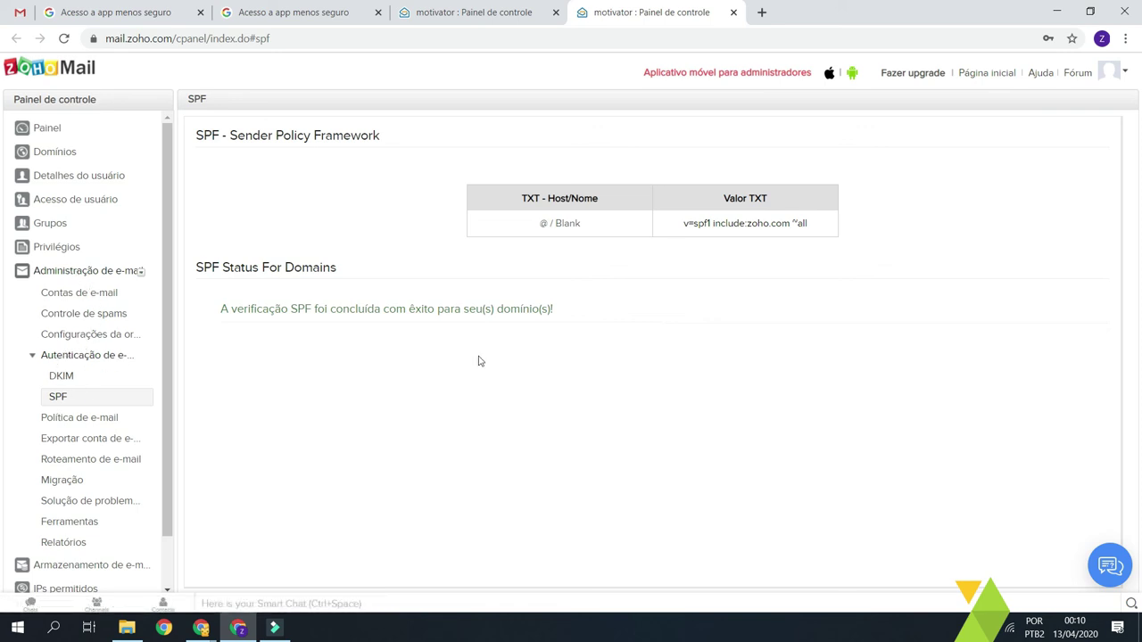
{"action": "left_click_drag", "start_coordinate": [230, 271], "coordinate": [387, 264]}
{"action": "left_click_drag", "start_coordinate": [235, 308], "coordinate": [583, 316]}
{"action": "left_click", "coordinate": [586, 318]}
{"action": "left_click", "coordinate": [499, 11]}
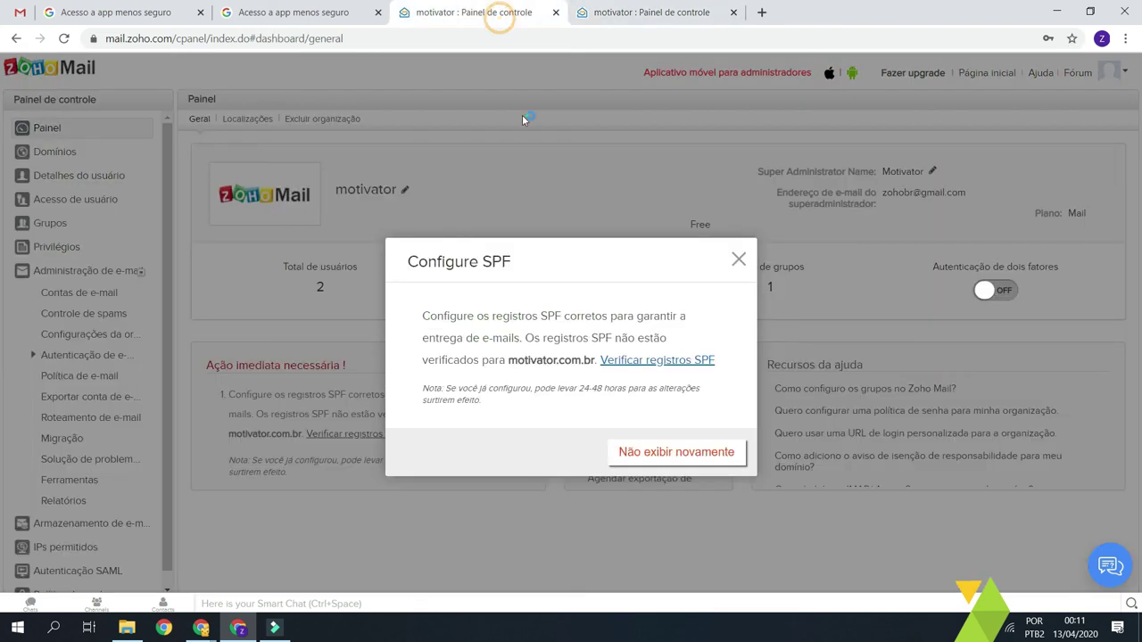
{"action": "left_click", "coordinate": [711, 461]}
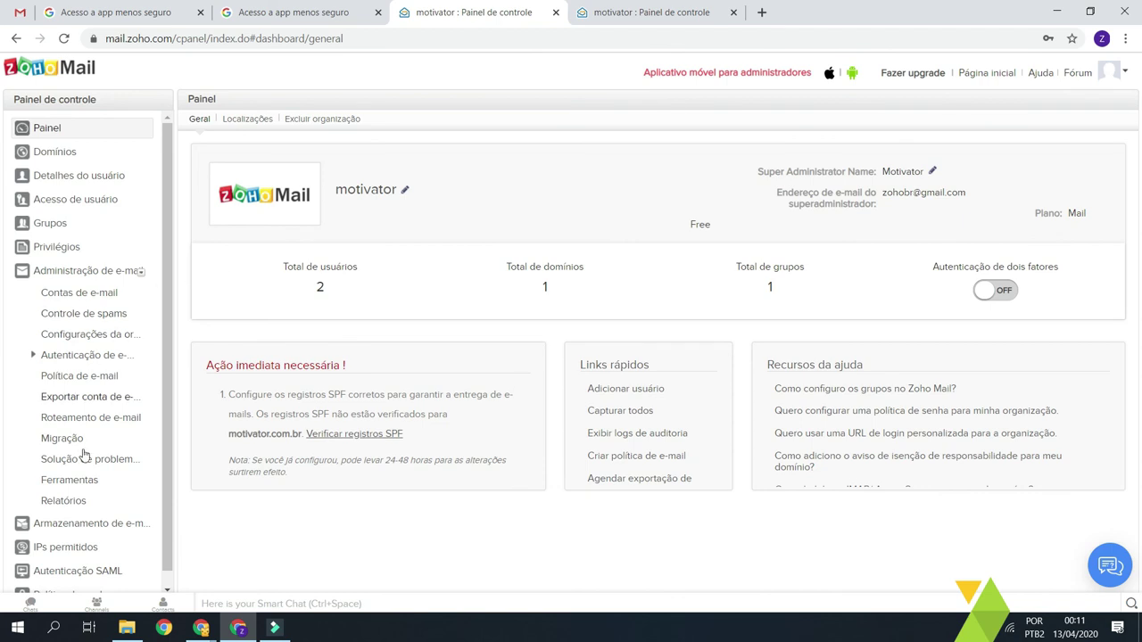
{"action": "left_click", "coordinate": [91, 282]}
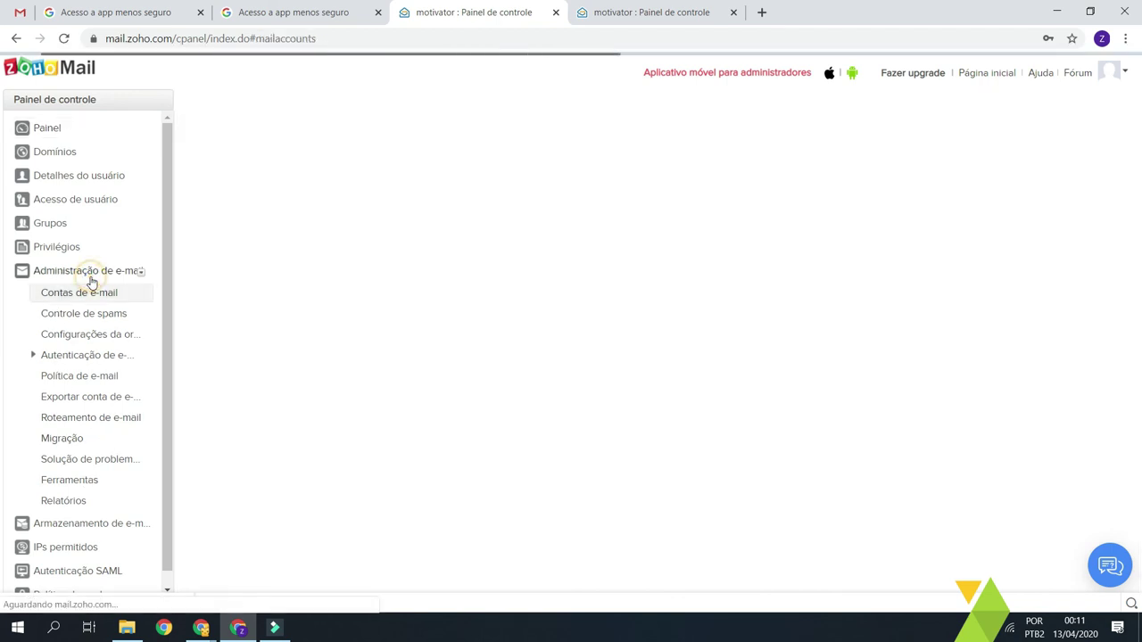
{"action": "left_click", "coordinate": [79, 357]}
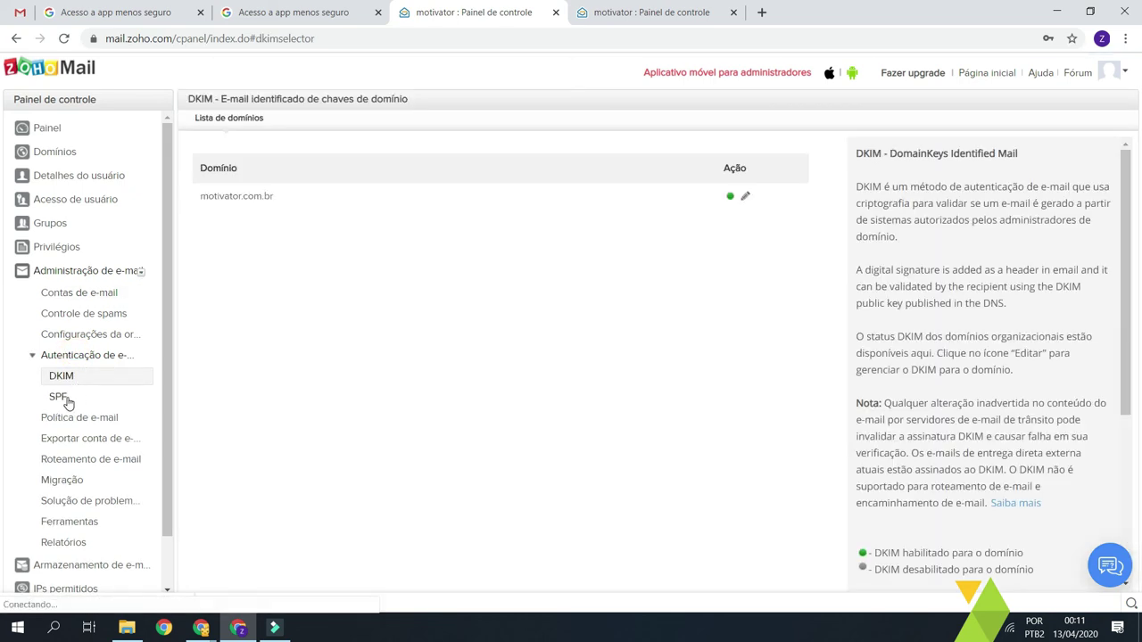
{"action": "left_click", "coordinate": [66, 400]}
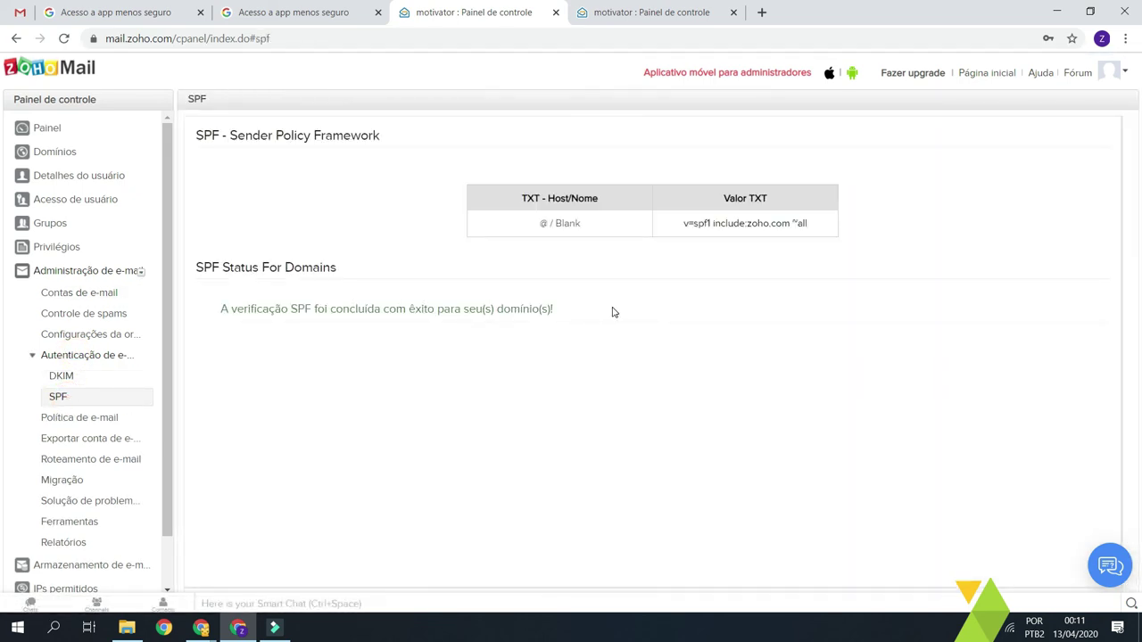
{"action": "left_click_drag", "start_coordinate": [243, 311], "coordinate": [555, 309]}
{"action": "left_click", "coordinate": [607, 320]}
{"action": "left_click_drag", "start_coordinate": [204, 268], "coordinate": [435, 259]}
{"action": "left_click", "coordinate": [435, 259]}
{"action": "left_click", "coordinate": [589, 312]}
{"action": "left_click_drag", "start_coordinate": [588, 314], "coordinate": [337, 328]}
{"action": "left_click", "coordinate": [237, 308]}
{"action": "left_click", "coordinate": [243, 302]}
{"action": "left_click", "coordinate": [254, 306]}
{"action": "left_click", "coordinate": [62, 376]}
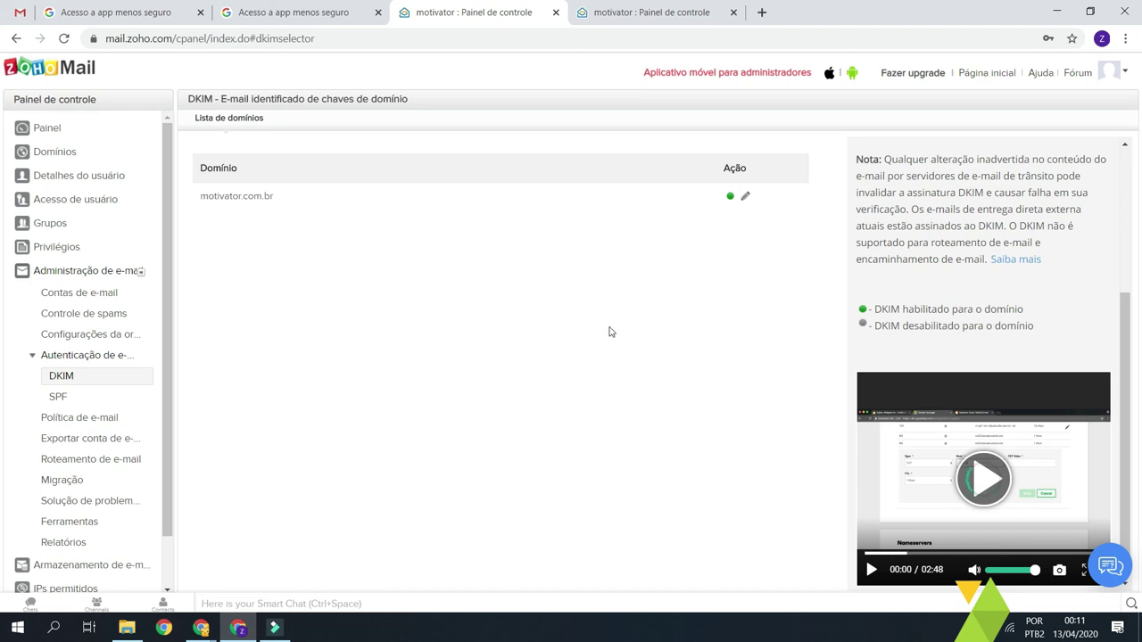
{"action": "left_click", "coordinate": [47, 128]}
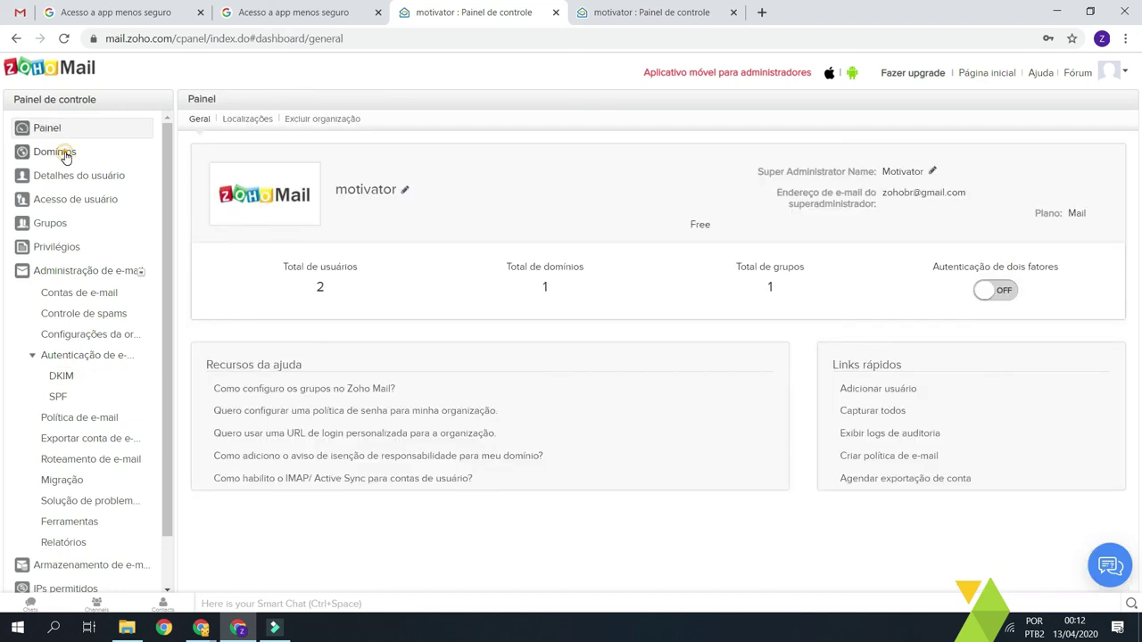
- Open Domínios and check motivator.com.br shows Verified with MX, SPF and DKIM checked
{"action": "left_click", "coordinate": [62, 153]}
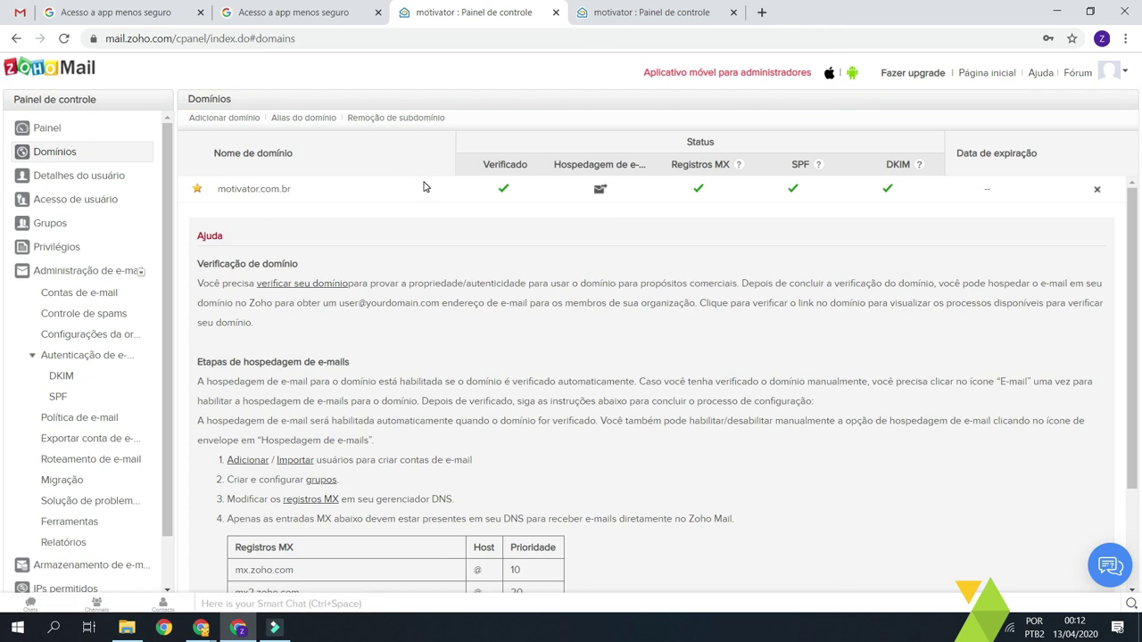
{"action": "left_click_drag", "start_coordinate": [331, 188], "coordinate": [214, 196]}
{"action": "left_click", "coordinate": [328, 189]}
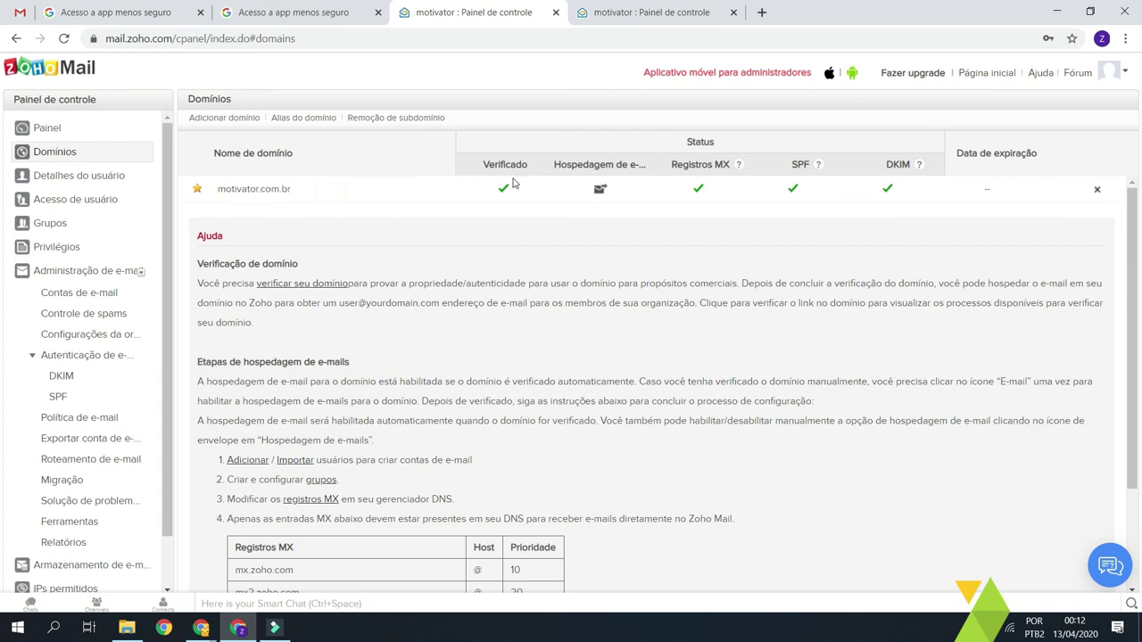